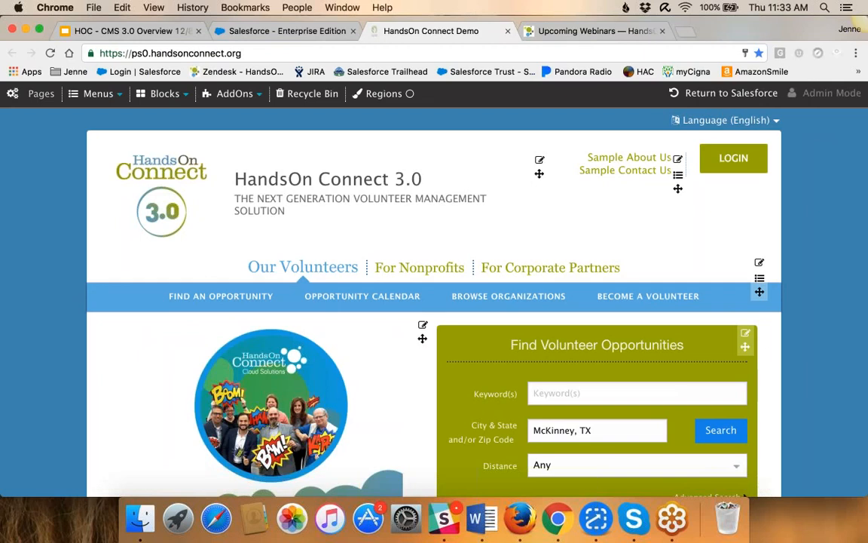
Review the About Partnership page's settings and content from the site's page list, and return to the homepage
{"action": "left_click", "coordinate": [41, 94]}
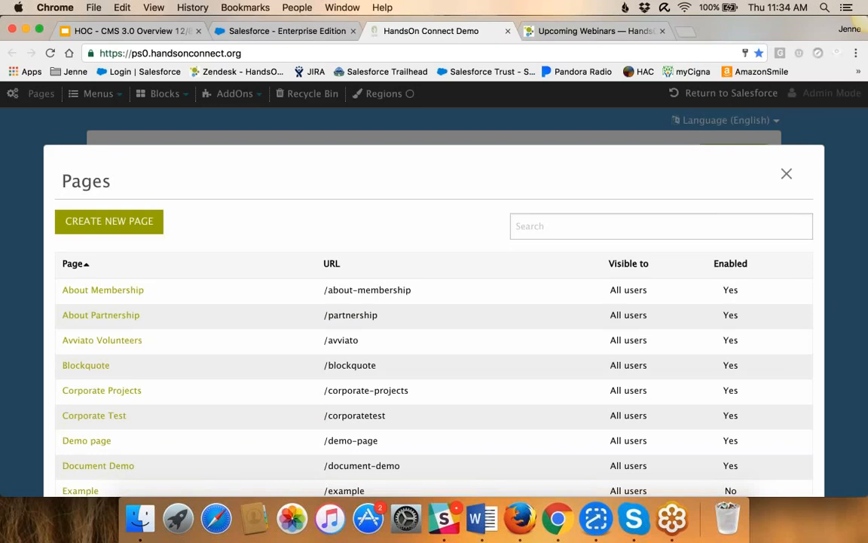
{"action": "left_click", "coordinate": [119, 319]}
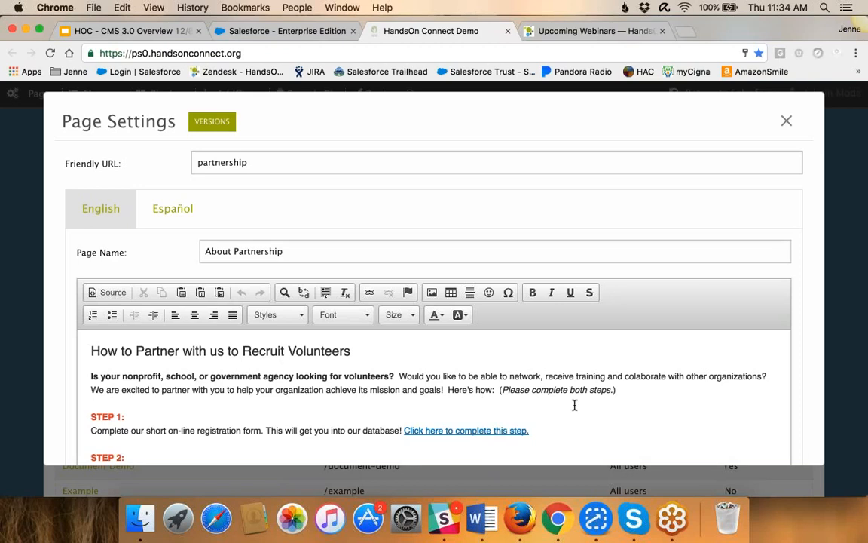
{"action": "scroll", "coordinate": [574, 405], "scroll_direction": "down", "scroll_amount": 2}
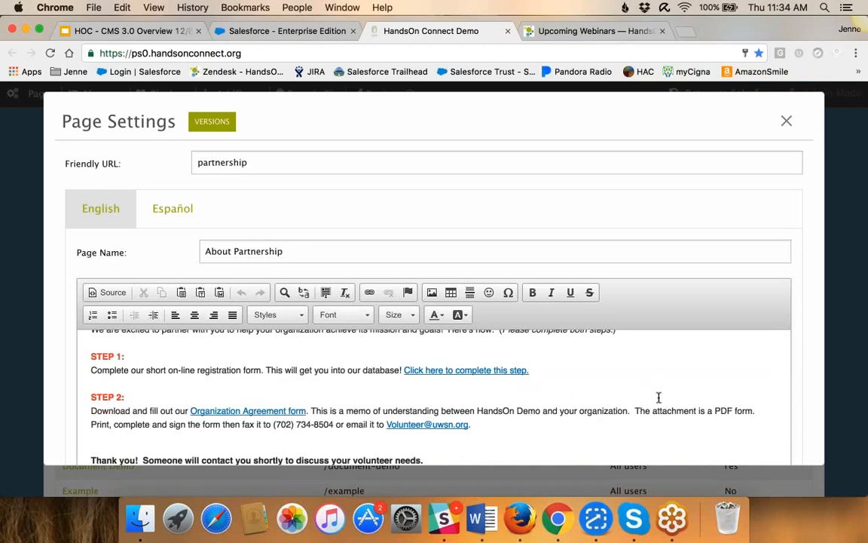
{"action": "left_click", "coordinate": [786, 123]}
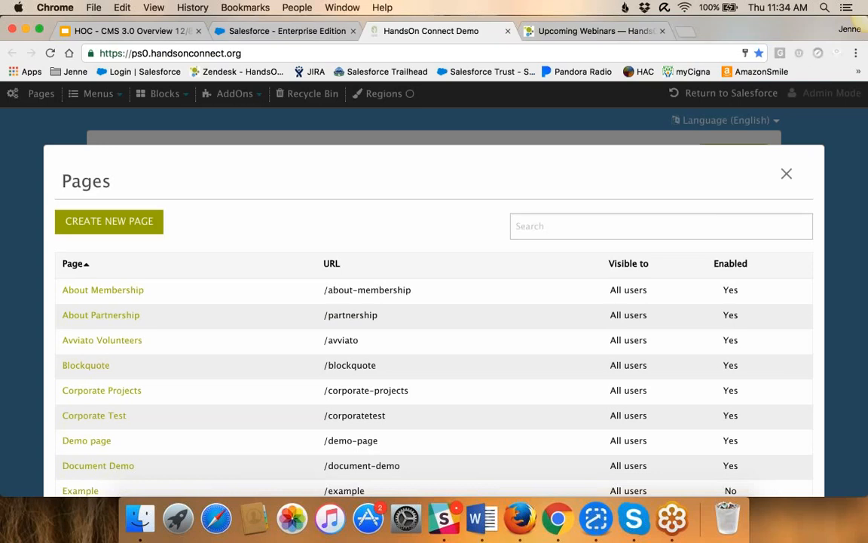
{"action": "left_click", "coordinate": [786, 175]}
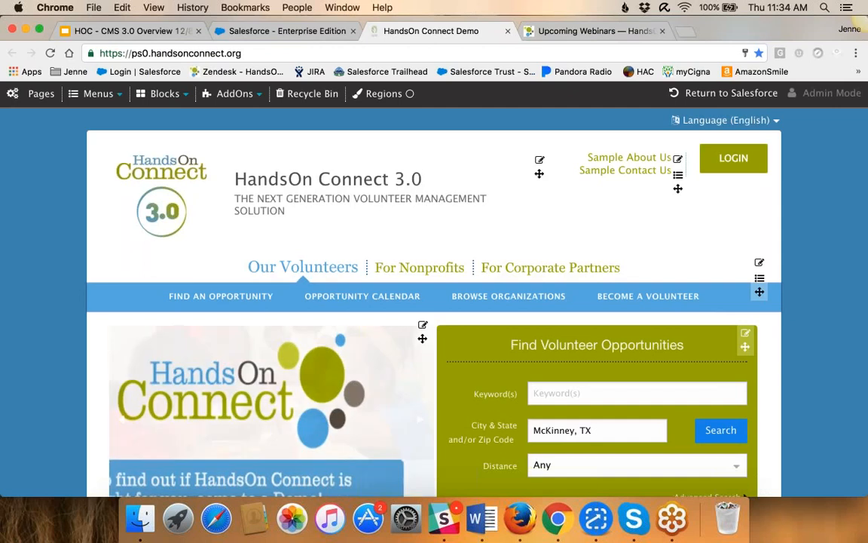
View the general menu settings of the Main Menu
{"action": "left_click", "coordinate": [94, 93]}
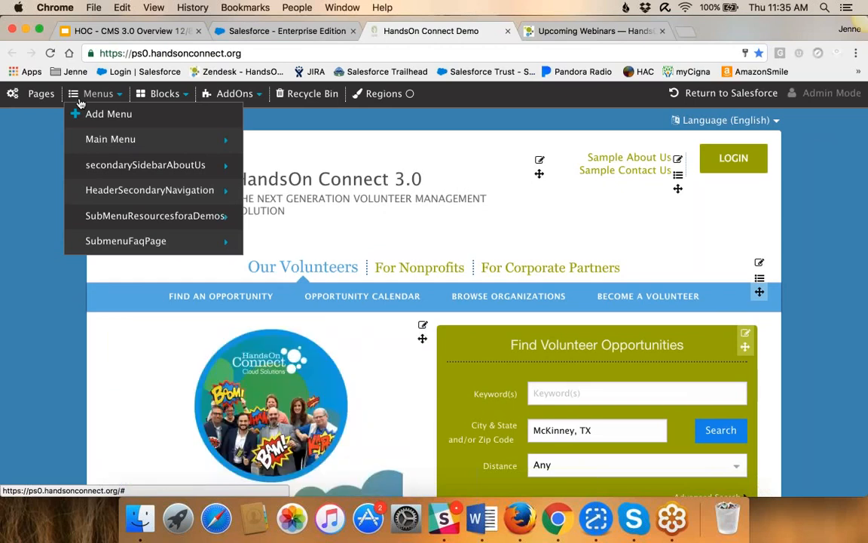
{"action": "mouse_move", "coordinate": [120, 140]}
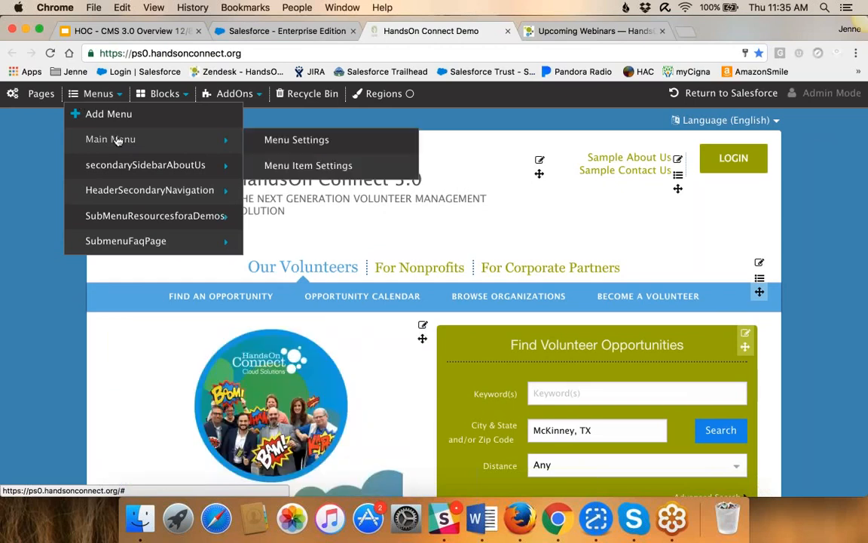
{"action": "left_click", "coordinate": [297, 140]}
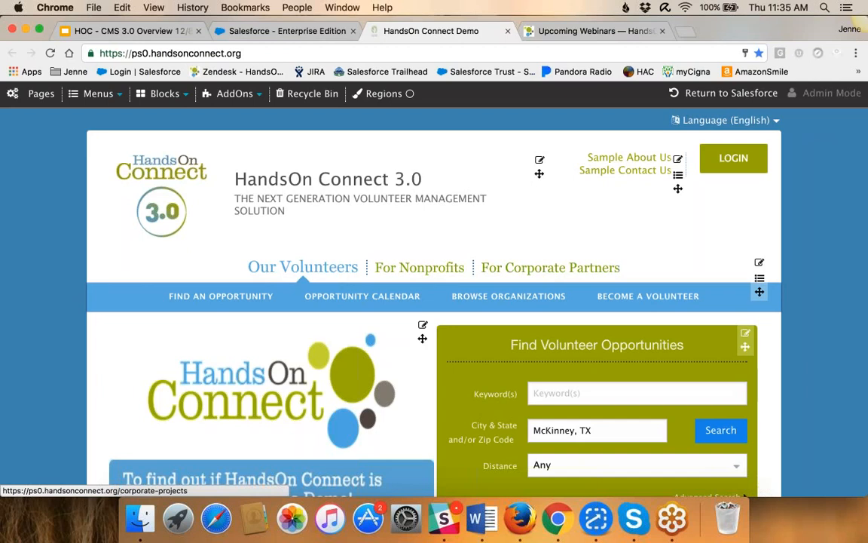
Examine the Main Menu's item list, including the nested items with their URLs, visibility and enabled status
{"action": "left_click", "coordinate": [94, 94]}
{"action": "mouse_move", "coordinate": [150, 138]}
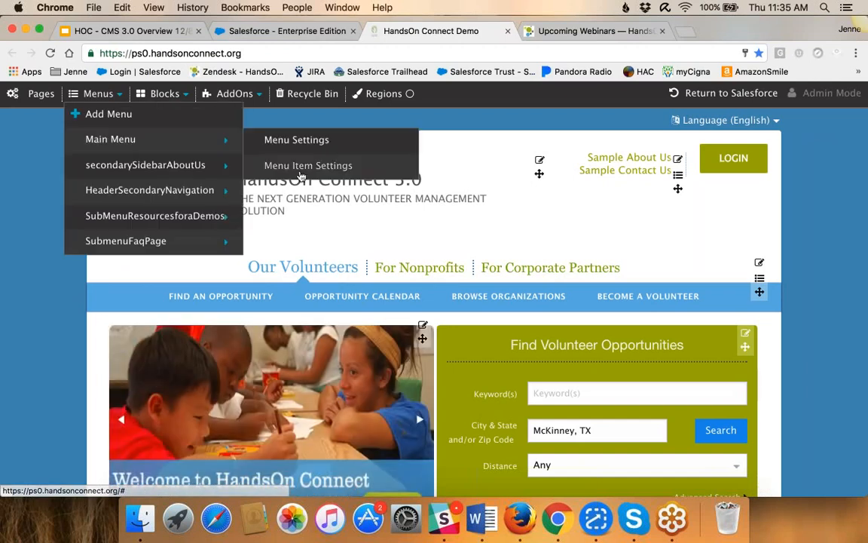
{"action": "left_click", "coordinate": [272, 163]}
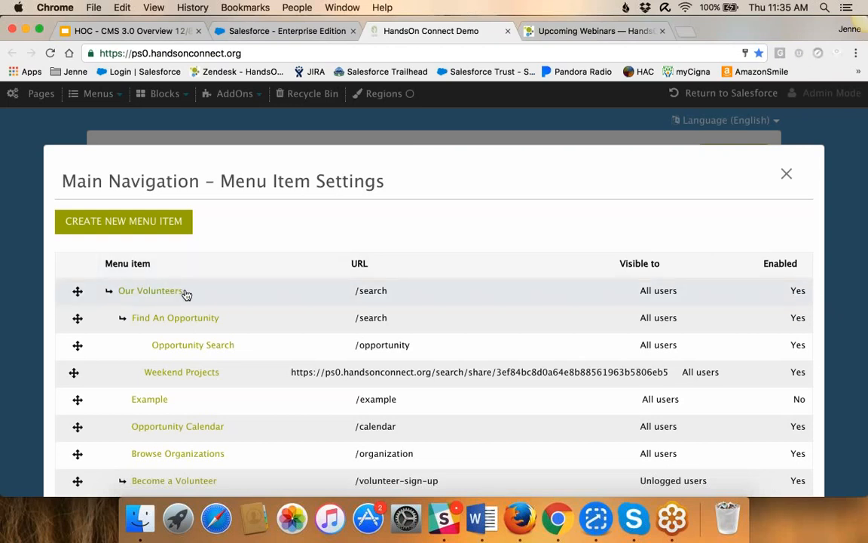
{"action": "scroll", "coordinate": [187, 295], "scroll_direction": "down", "scroll_amount": 3}
{"action": "scroll", "coordinate": [186, 295], "scroll_direction": "down", "scroll_amount": 5}
{"action": "scroll", "coordinate": [187, 294], "scroll_direction": "down", "scroll_amount": 10}
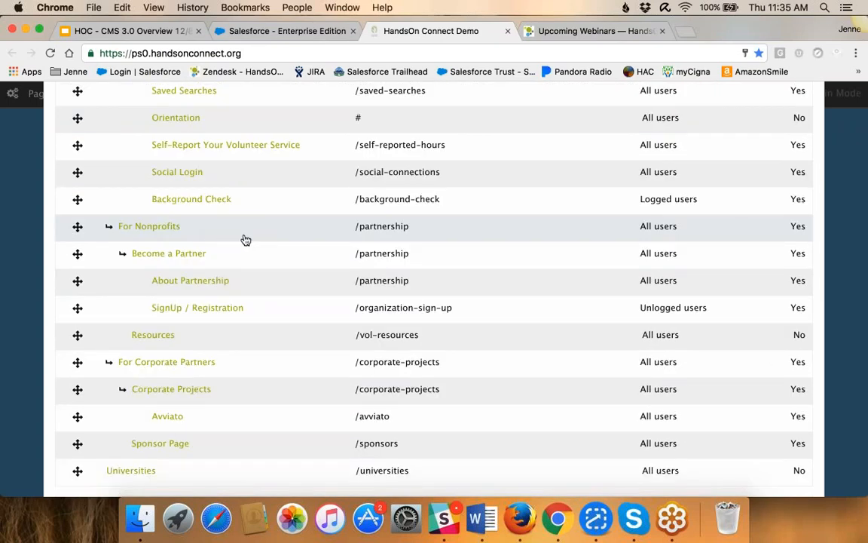
{"action": "scroll", "coordinate": [246, 239], "scroll_direction": "up", "scroll_amount": 18}
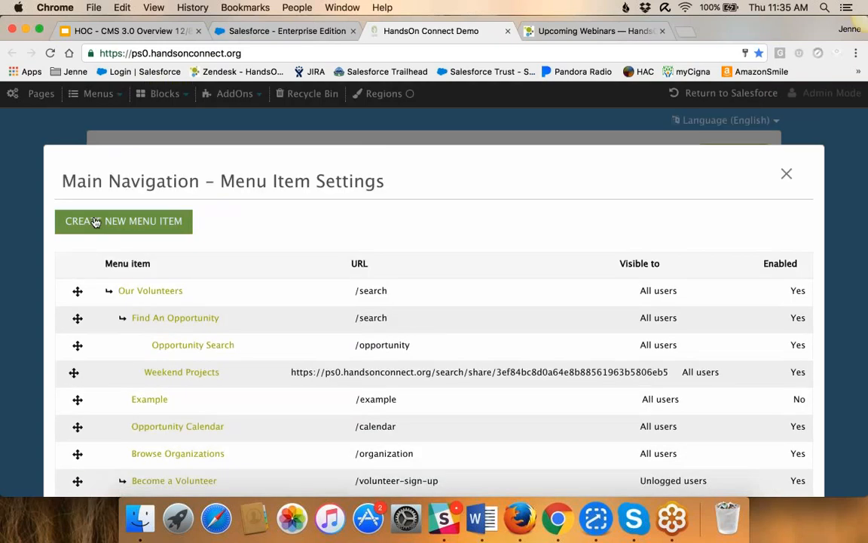
View the blank form for creating a new Main Menu item, and close it along with the item list
{"action": "left_click", "coordinate": [95, 223]}
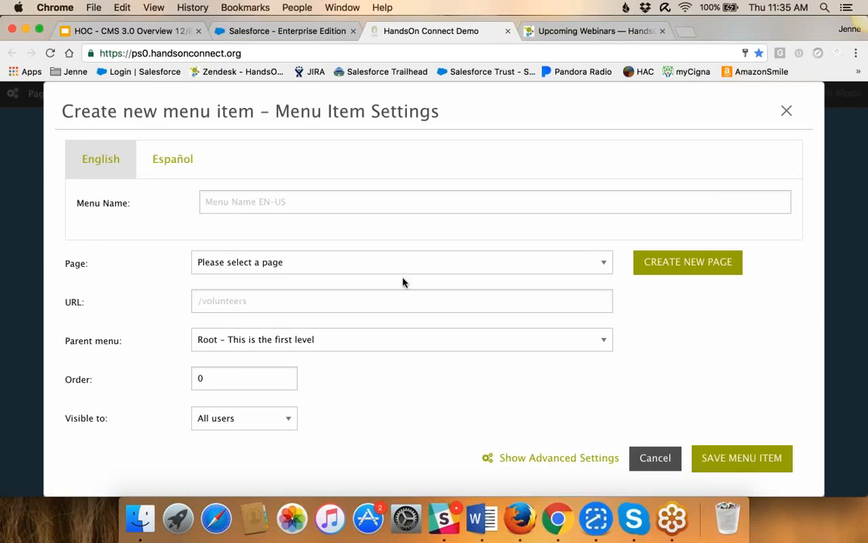
{"action": "left_click", "coordinate": [787, 112]}
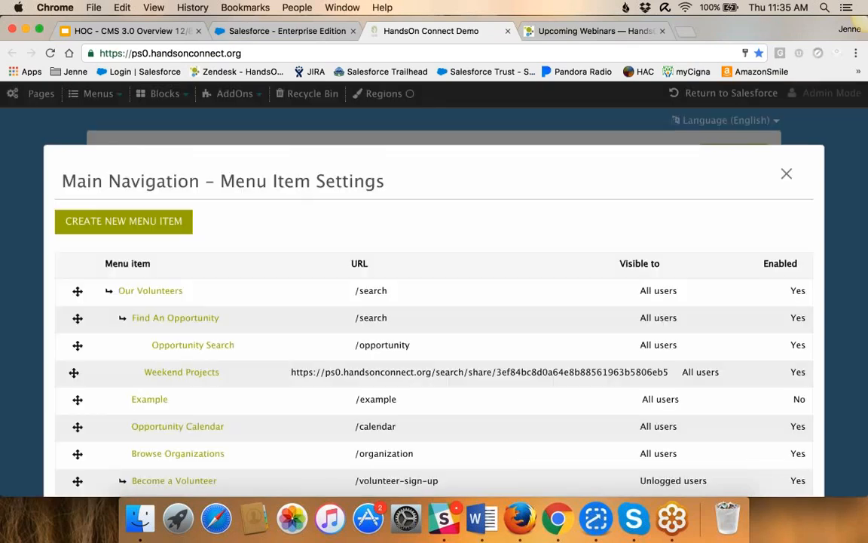
{"action": "left_click", "coordinate": [786, 175]}
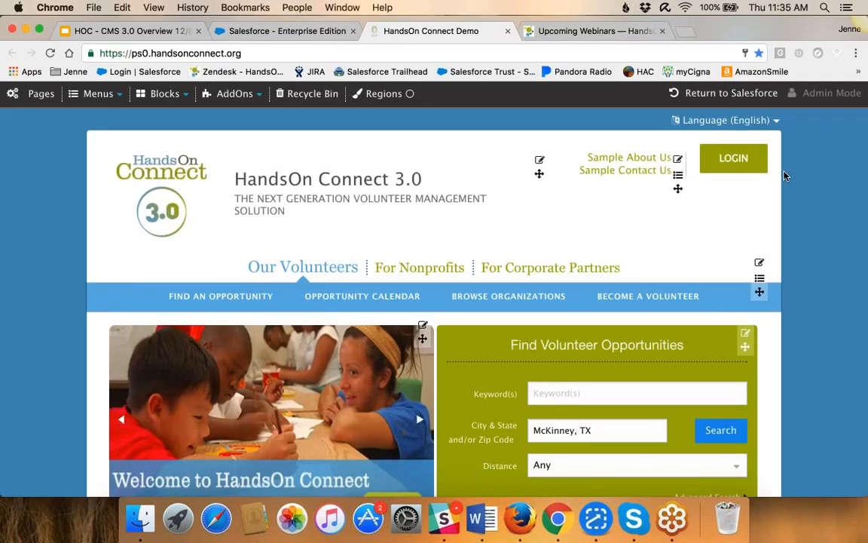
View the main navigation's menu item settings directly from its block on the homepage, and close them
{"action": "mouse_move", "coordinate": [89, 98]}
{"action": "left_click", "coordinate": [759, 280]}
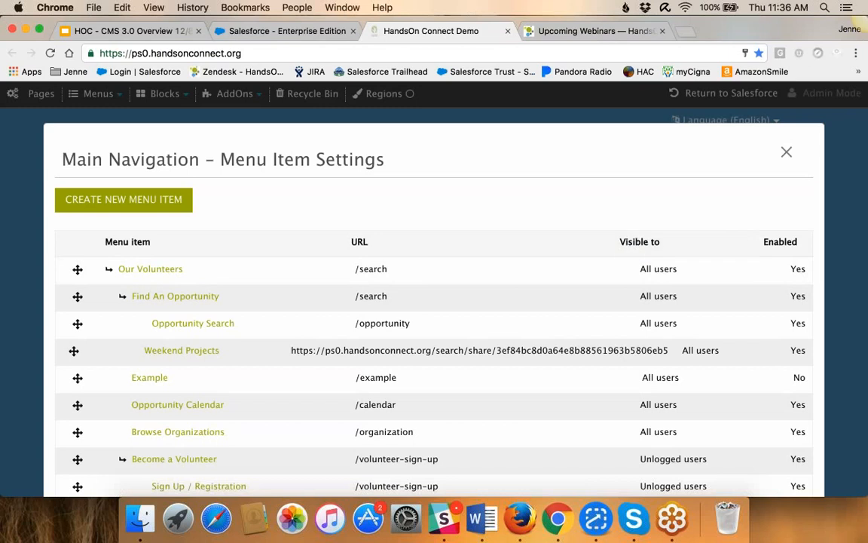
{"action": "left_click", "coordinate": [786, 153]}
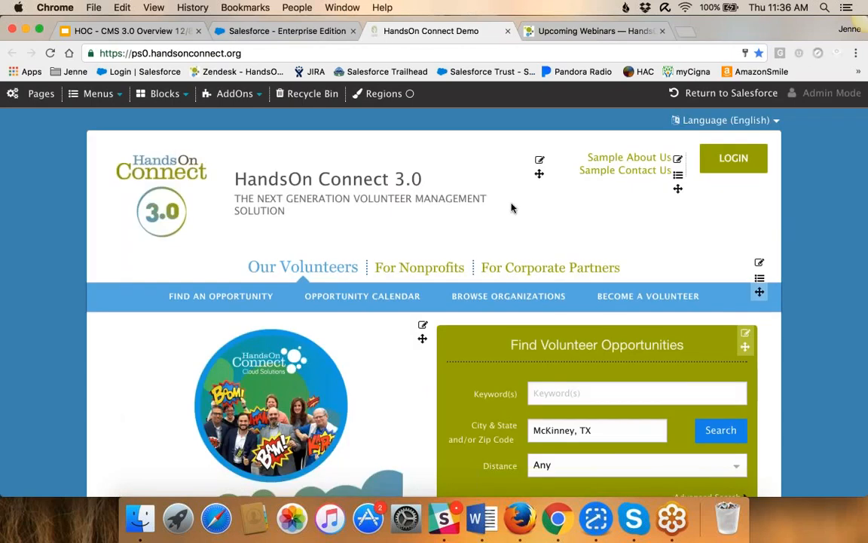
Look over the available block types and examine the blocks placed down the length of the homepage
{"action": "left_click", "coordinate": [164, 93]}
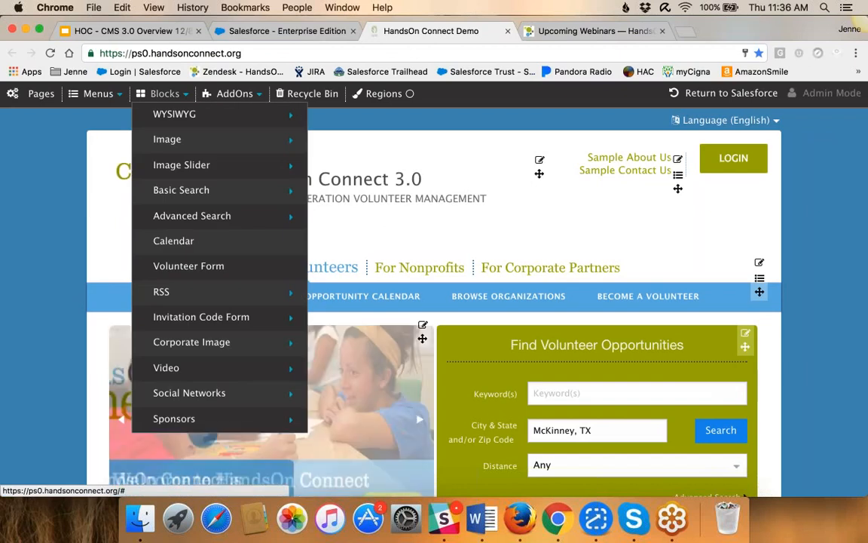
{"action": "mouse_move", "coordinate": [175, 115]}
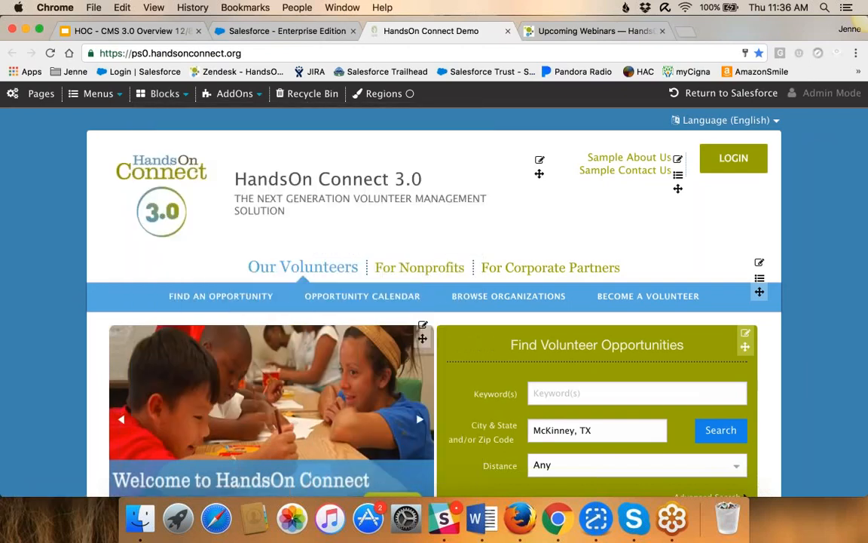
{"action": "scroll", "coordinate": [791, 333], "scroll_direction": "down", "scroll_amount": 6}
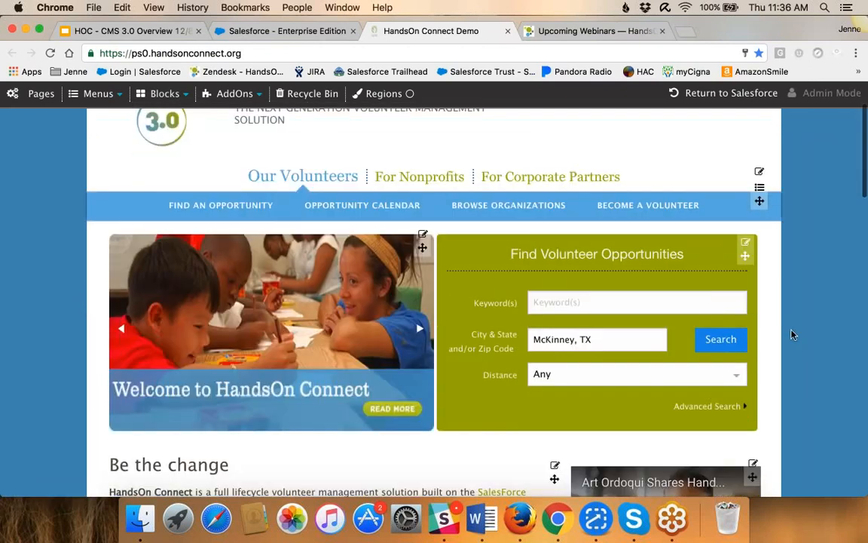
{"action": "scroll", "coordinate": [791, 334], "scroll_direction": "down", "scroll_amount": 1}
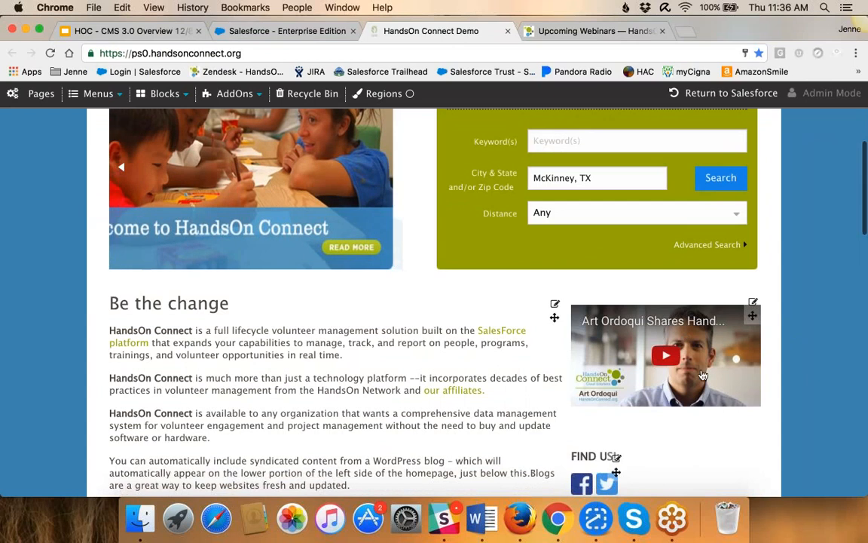
{"action": "scroll", "coordinate": [712, 403], "scroll_direction": "down", "scroll_amount": 3}
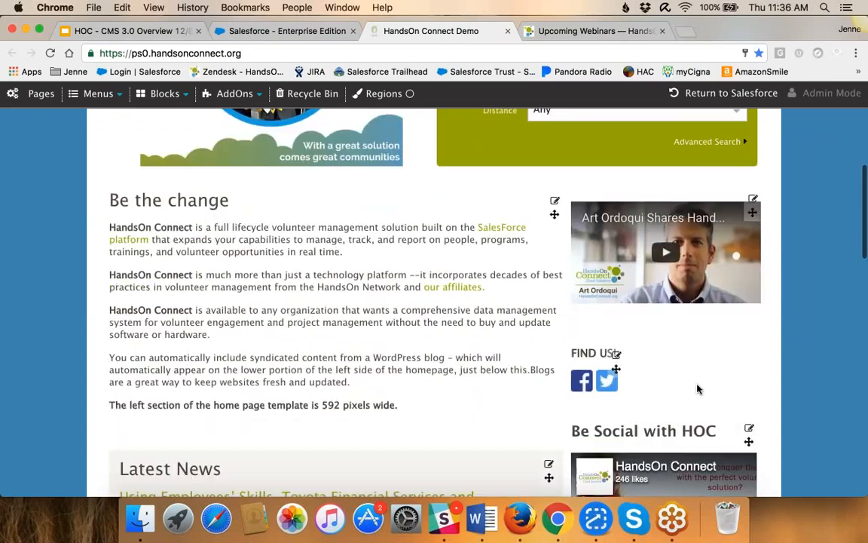
{"action": "scroll", "coordinate": [693, 392], "scroll_direction": "down", "scroll_amount": 1}
{"action": "scroll", "coordinate": [436, 220], "scroll_direction": "up", "scroll_amount": 5}
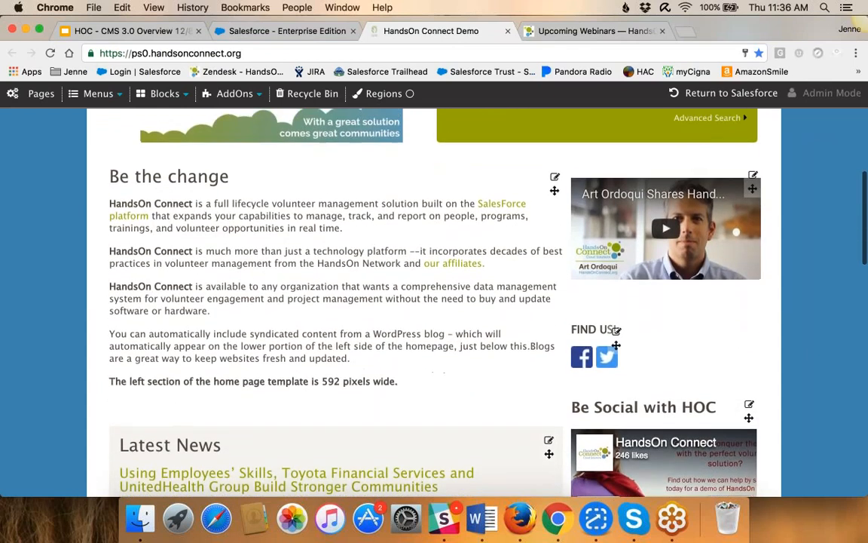
Browse the Image, Video and Corporate Image block options, view the Volunteer Form page, and return to the homepage
{"action": "left_click", "coordinate": [160, 93]}
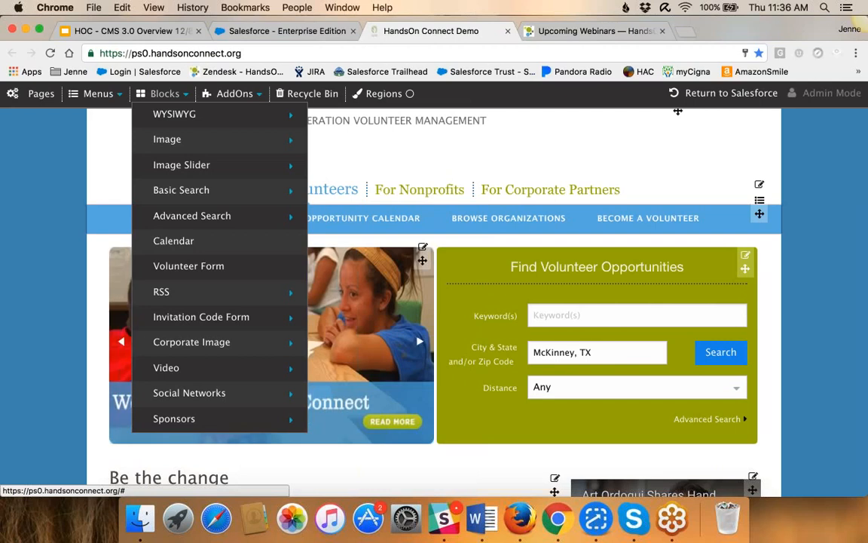
{"action": "mouse_move", "coordinate": [165, 142]}
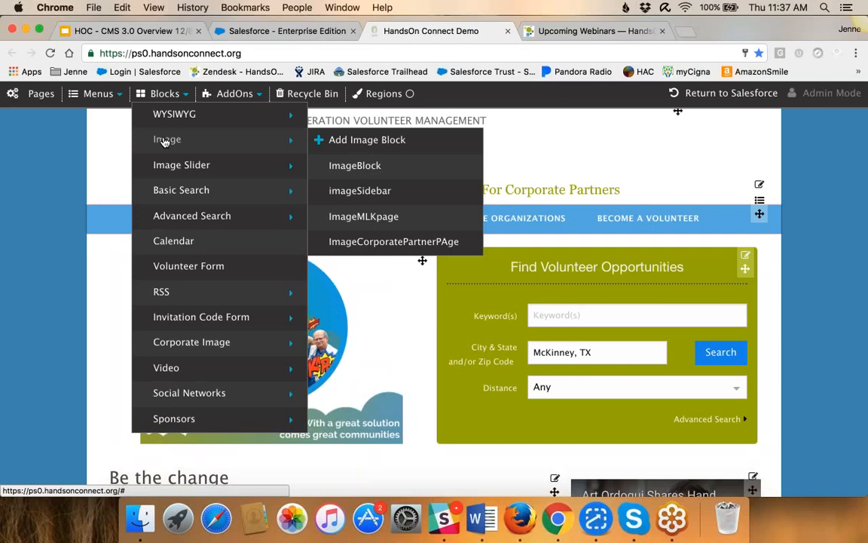
{"action": "mouse_move", "coordinate": [176, 369]}
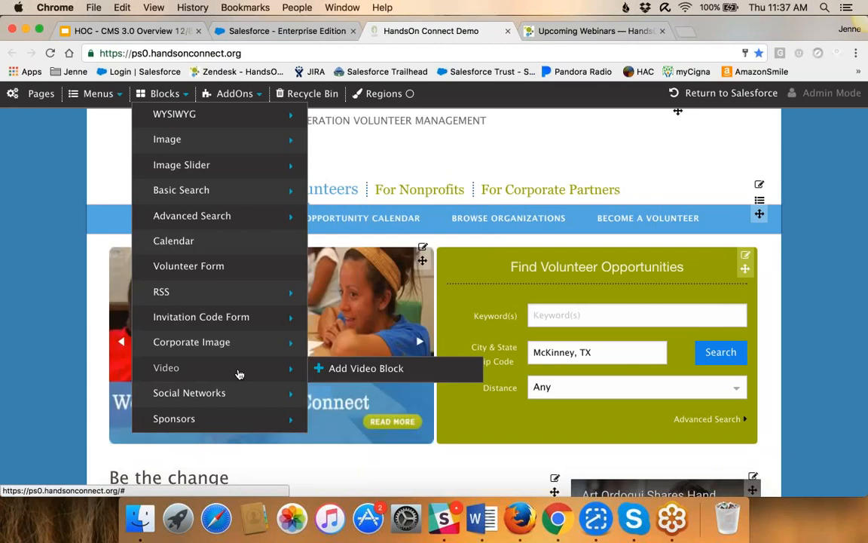
{"action": "mouse_move", "coordinate": [232, 401]}
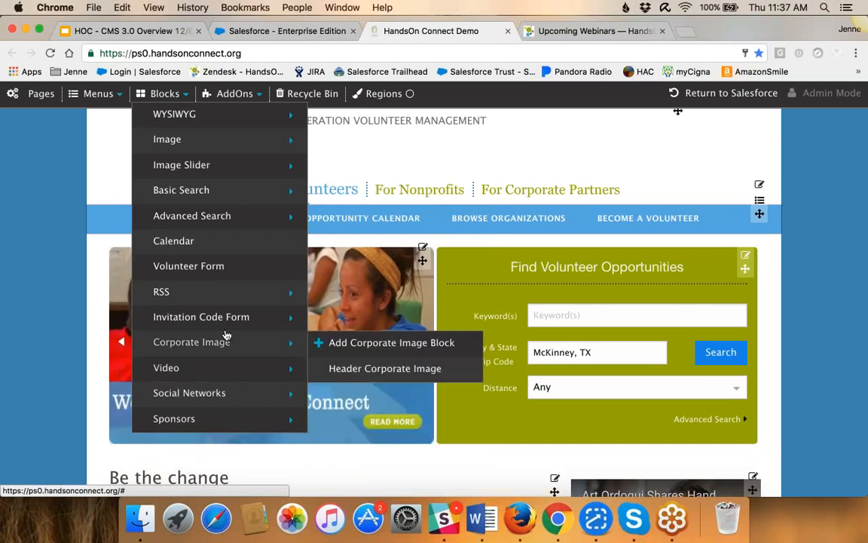
{"action": "left_click", "coordinate": [204, 267]}
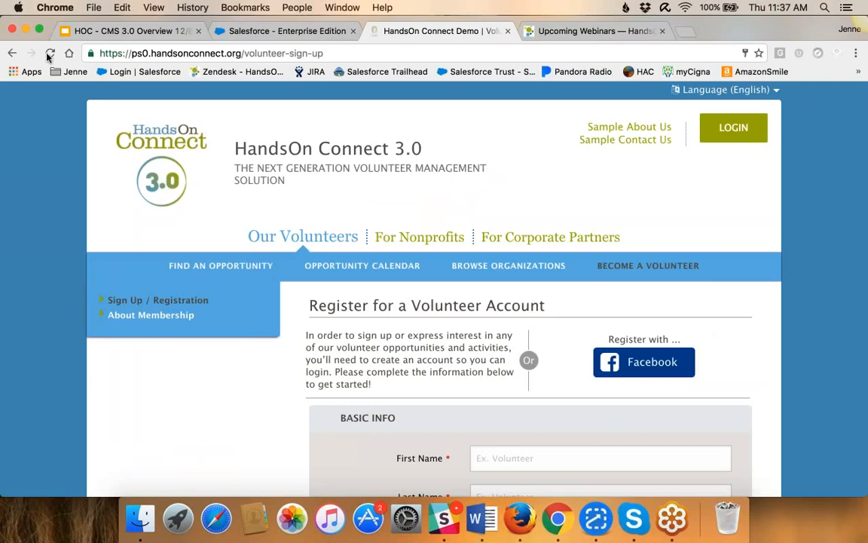
{"action": "left_click", "coordinate": [11, 53]}
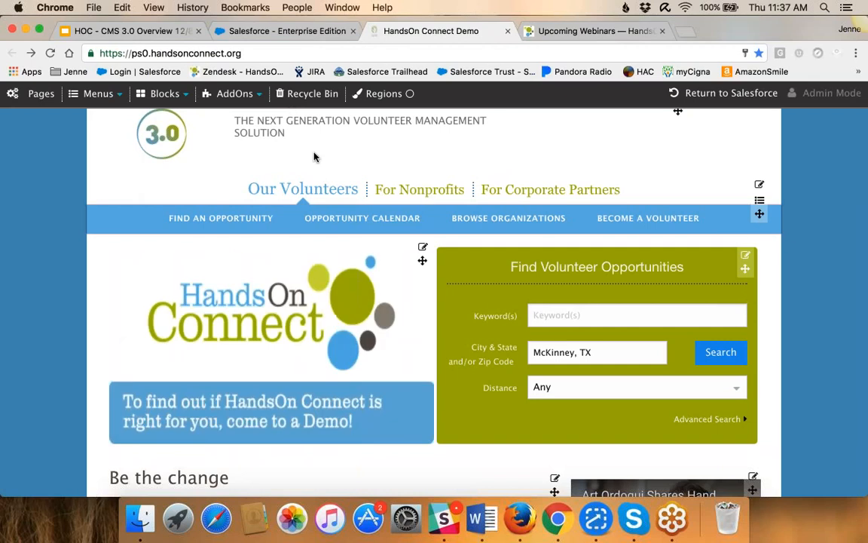
View the Volunteer Form page in a separate browser tab, and close that tab
{"action": "left_click", "coordinate": [165, 92]}
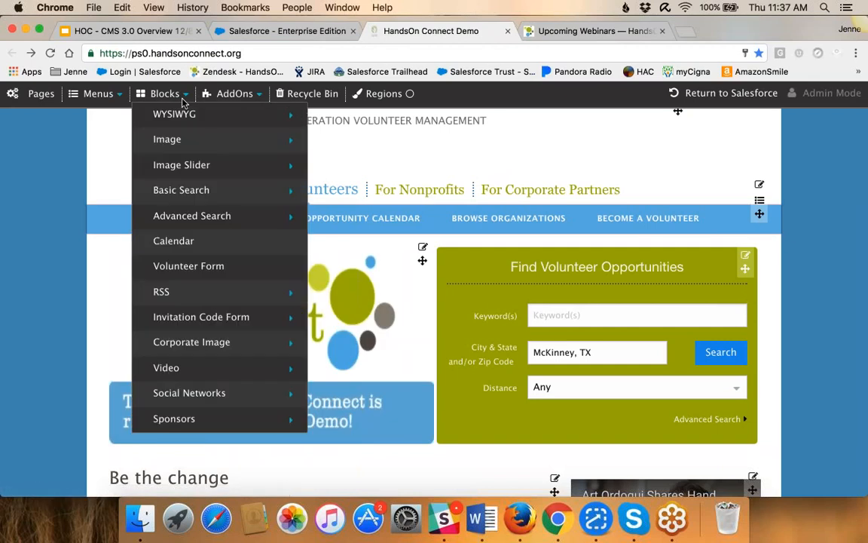
{"action": "right_click", "coordinate": [173, 272]}
{"action": "left_click", "coordinate": [178, 273]}
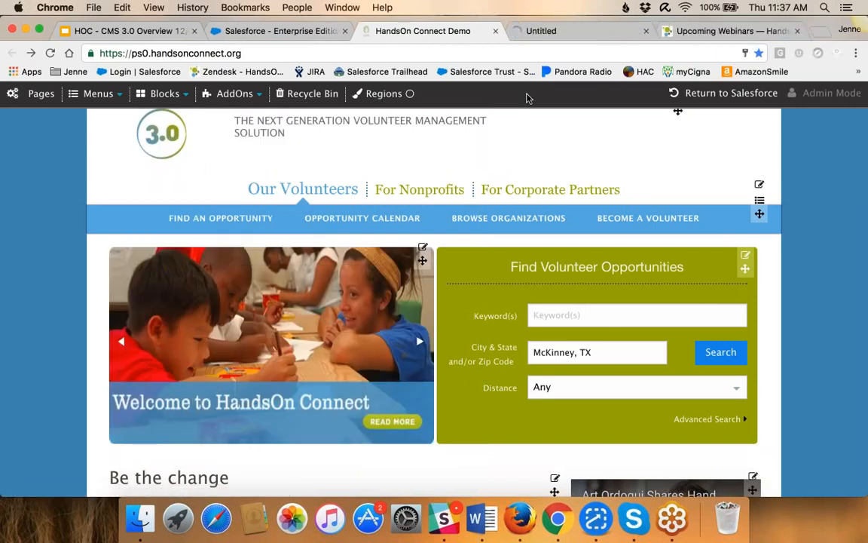
{"action": "left_click", "coordinate": [545, 32]}
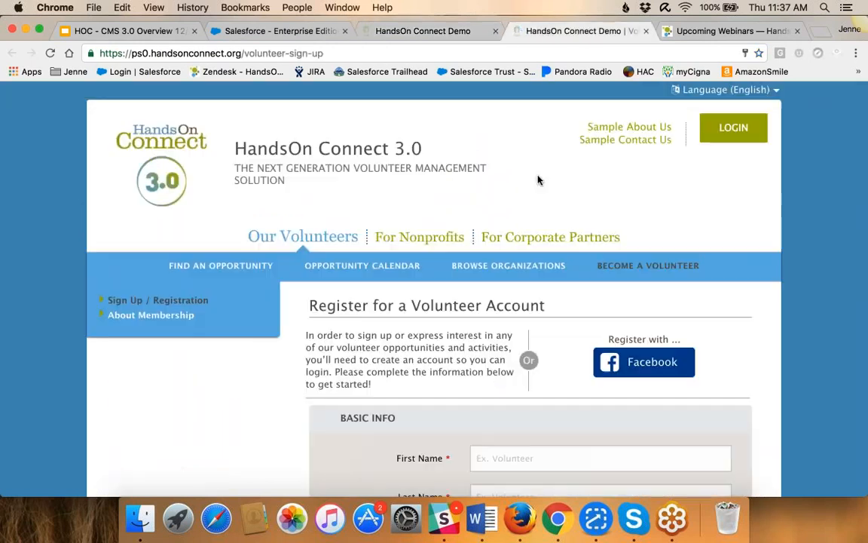
{"action": "left_click", "coordinate": [647, 31]}
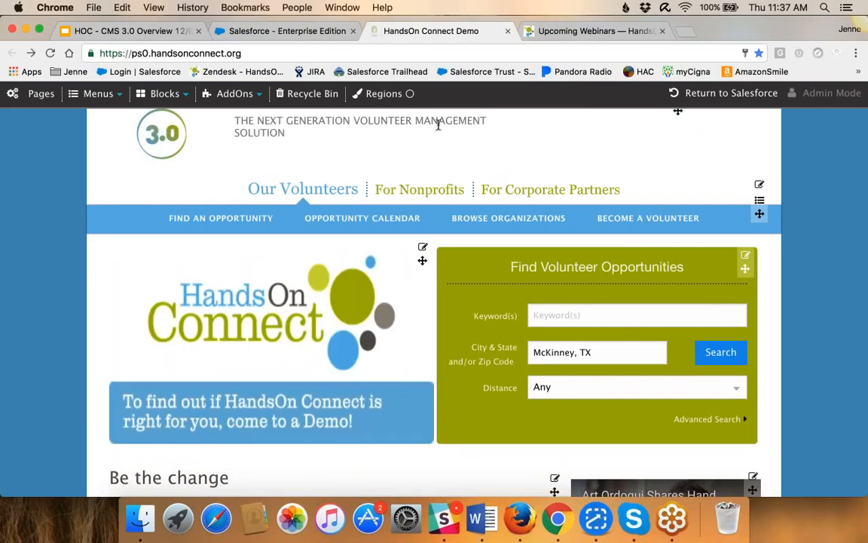
Swap the homepage's feature slideshow with the Find Volunteer Opportunities block by moving the slideshow to the other side
{"action": "left_click", "coordinate": [167, 94]}
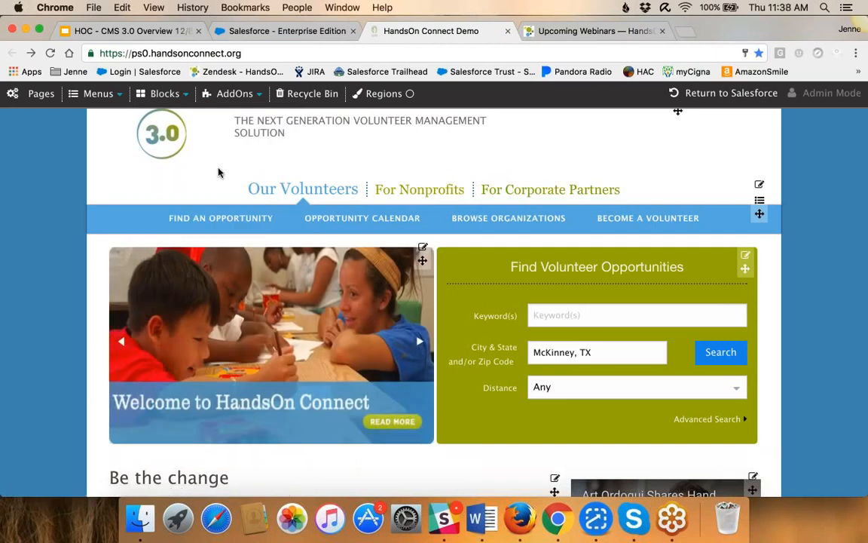
{"action": "scroll", "coordinate": [219, 174], "scroll_direction": "down", "scroll_amount": 3}
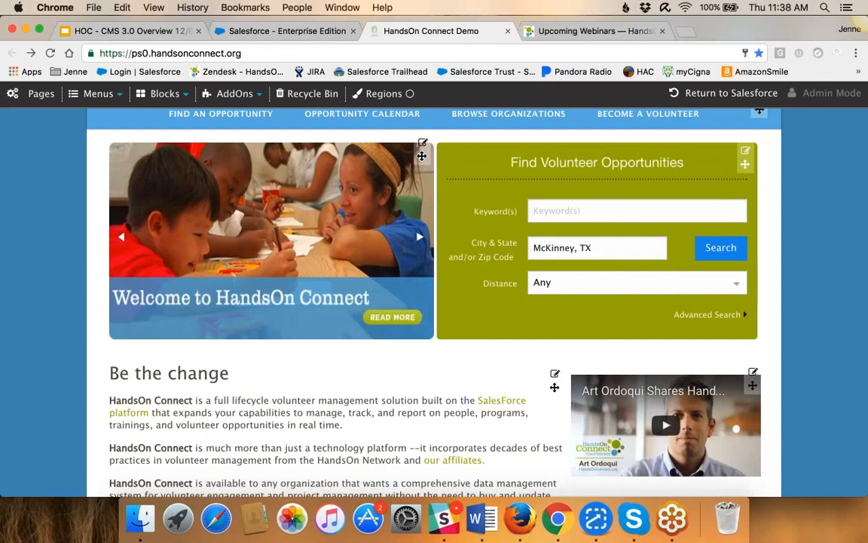
{"action": "left_click_drag", "start_coordinate": [422, 156], "coordinate": [724, 180]}
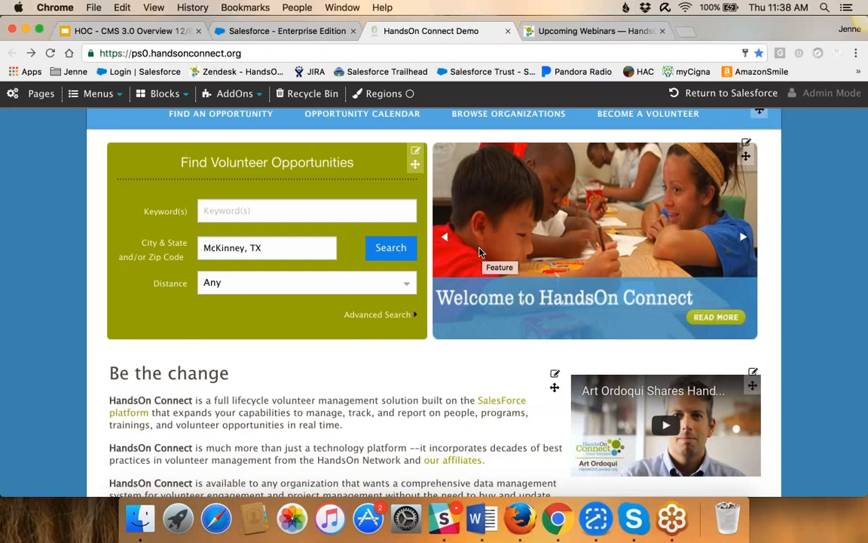
Add the line "Add Information HERE" below the WordPress blog paragraph in the homepage's Be the change block and save its settings
{"action": "scroll", "coordinate": [377, 296], "scroll_direction": "down", "scroll_amount": 1}
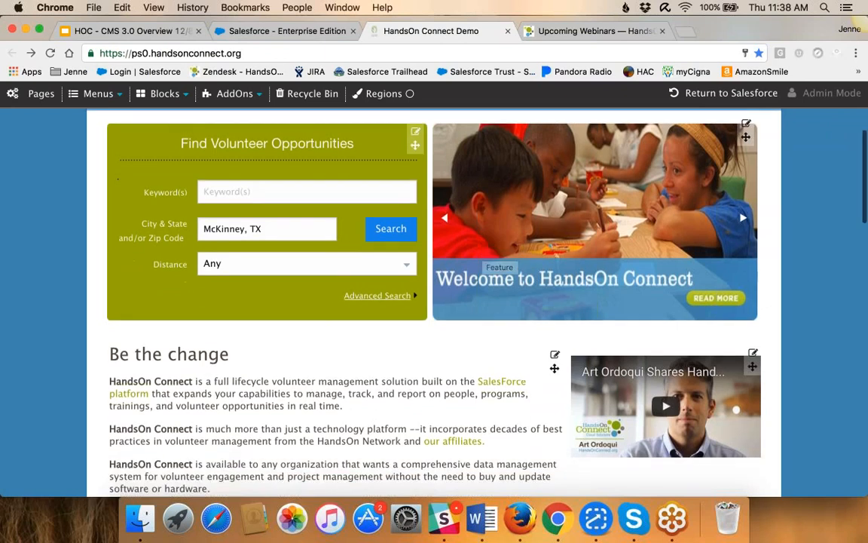
{"action": "scroll", "coordinate": [437, 287], "scroll_direction": "down", "scroll_amount": 3}
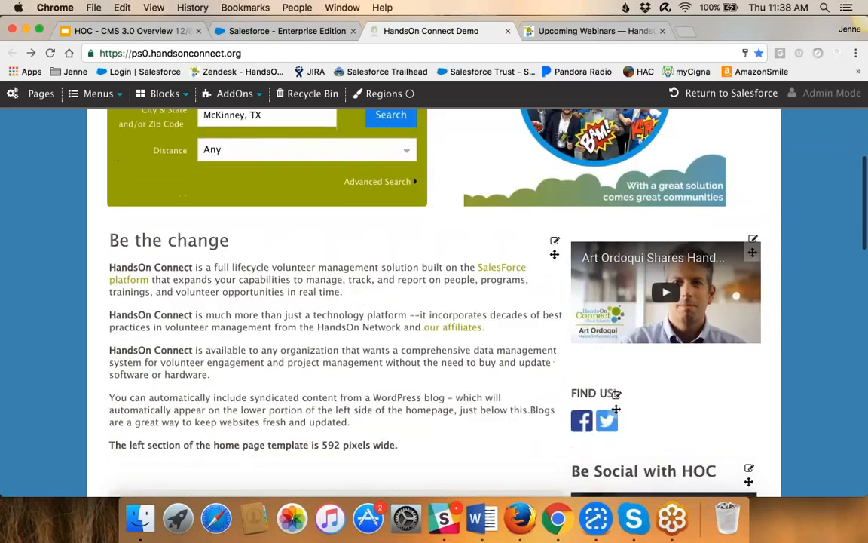
{"action": "left_click", "coordinate": [555, 242]}
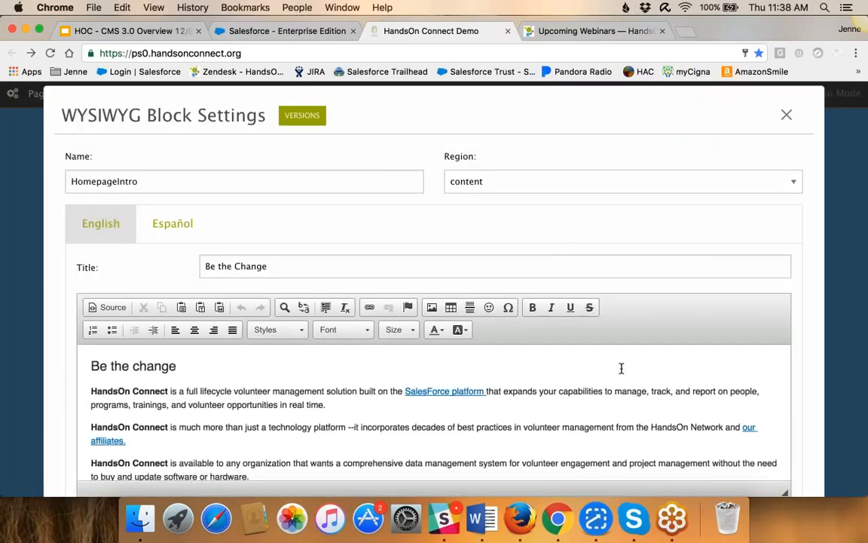
{"action": "scroll", "coordinate": [621, 368], "scroll_direction": "down", "scroll_amount": 2}
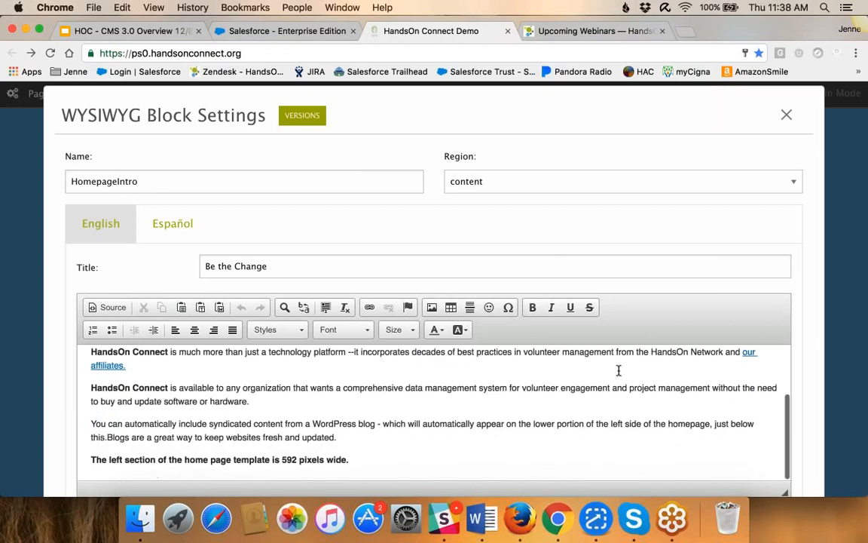
{"action": "scroll", "coordinate": [619, 370], "scroll_direction": "down", "scroll_amount": 1}
{"action": "left_click", "coordinate": [341, 392]}
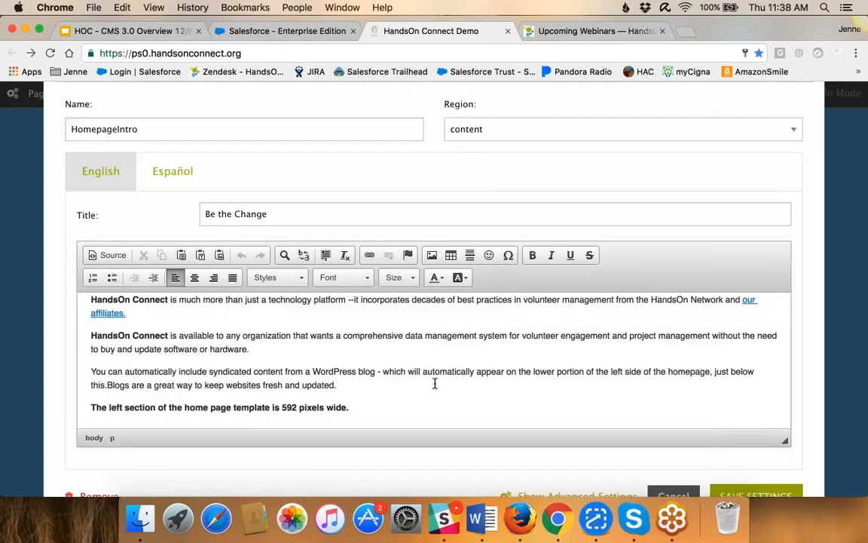
{"action": "key", "text": "Return"}
{"action": "type", "text": "Add "}
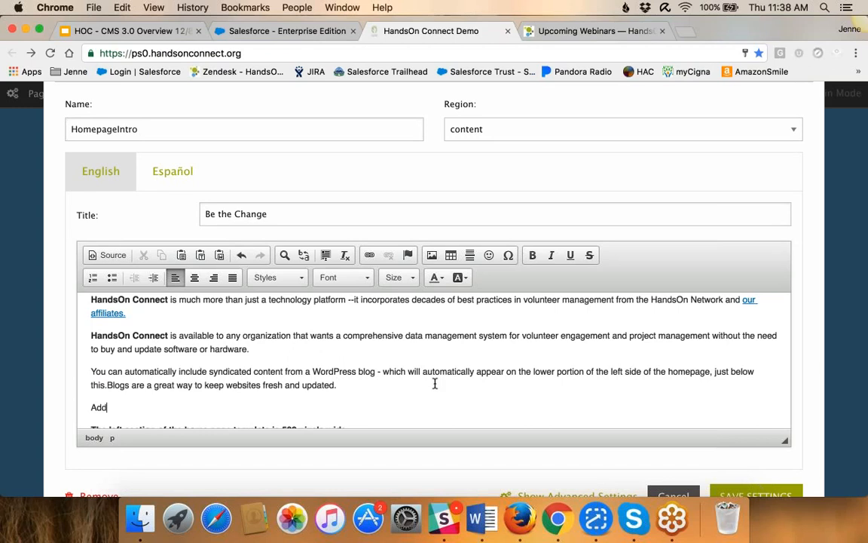
{"action": "type", "text": "Information HERE"}
{"action": "key", "text": "BackSpace"}
{"action": "type", "text": "E"}
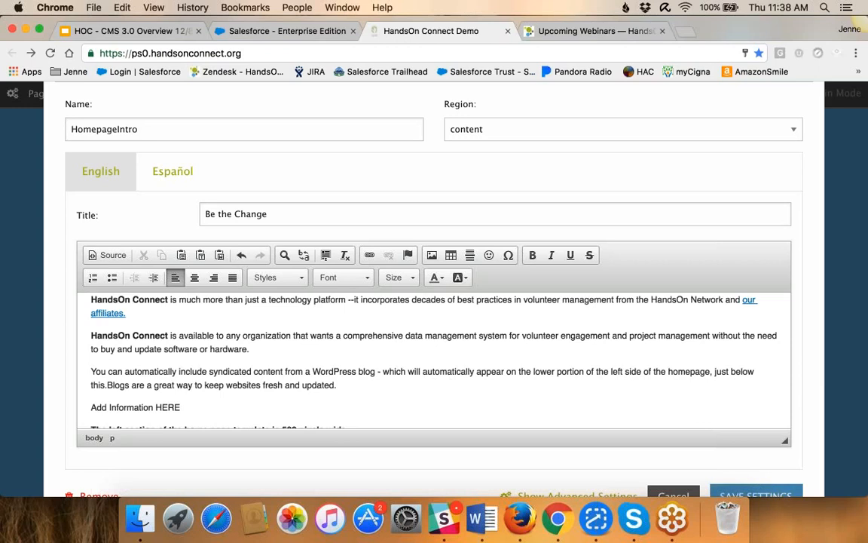
{"action": "left_click", "coordinate": [755, 495]}
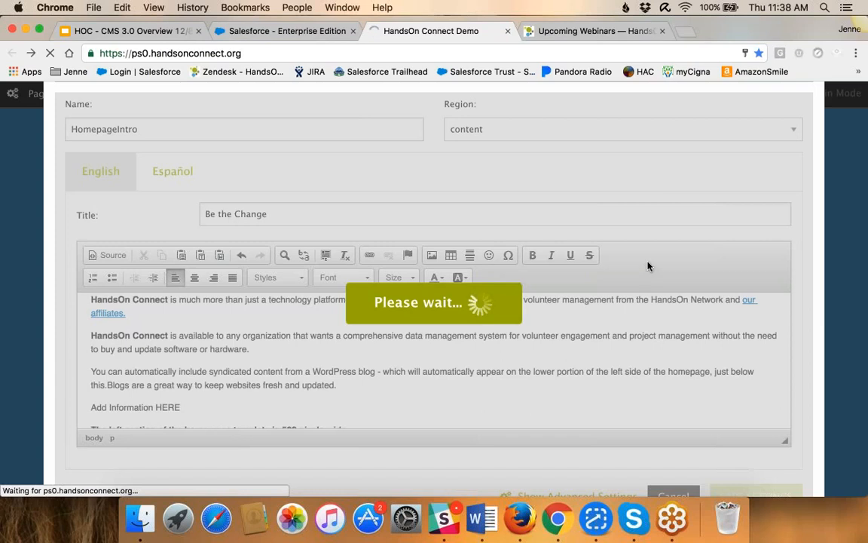
Close the site tab showing the server error and reopen the site in admin mode from the Salesforce tab
{"action": "scroll", "coordinate": [646, 270], "scroll_direction": "up", "scroll_amount": 1}
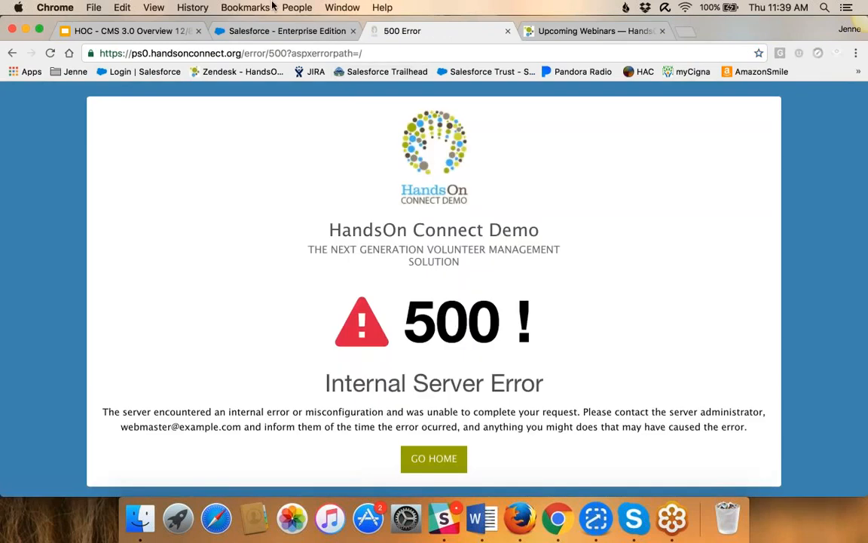
{"action": "left_click", "coordinate": [12, 53]}
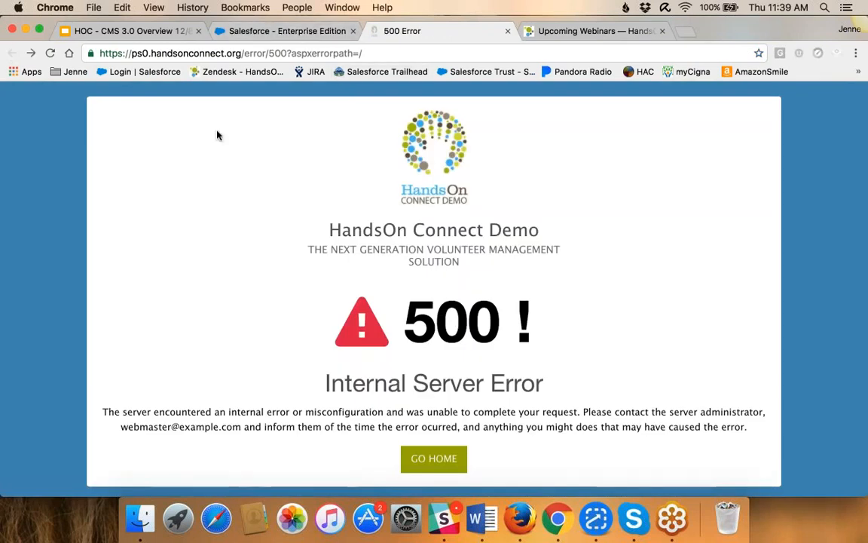
{"action": "left_click", "coordinate": [508, 31]}
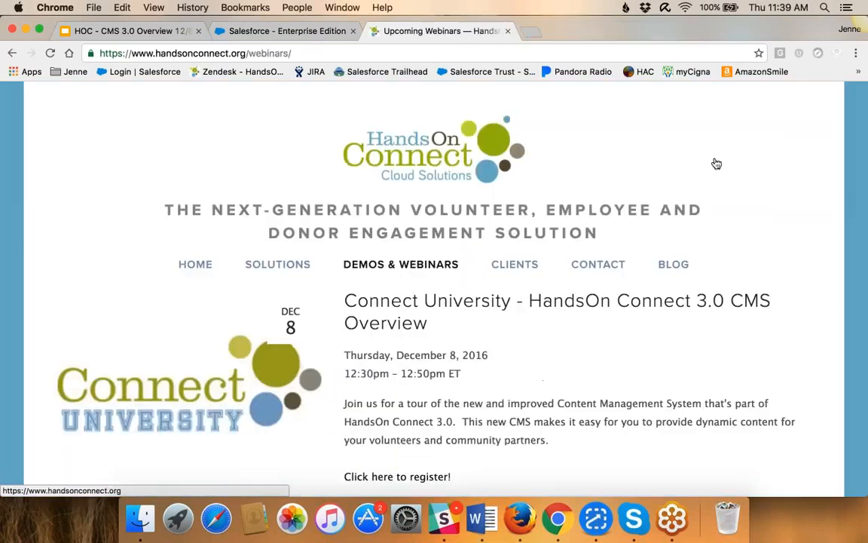
{"action": "left_click", "coordinate": [286, 31]}
{"action": "left_click", "coordinate": [701, 190]}
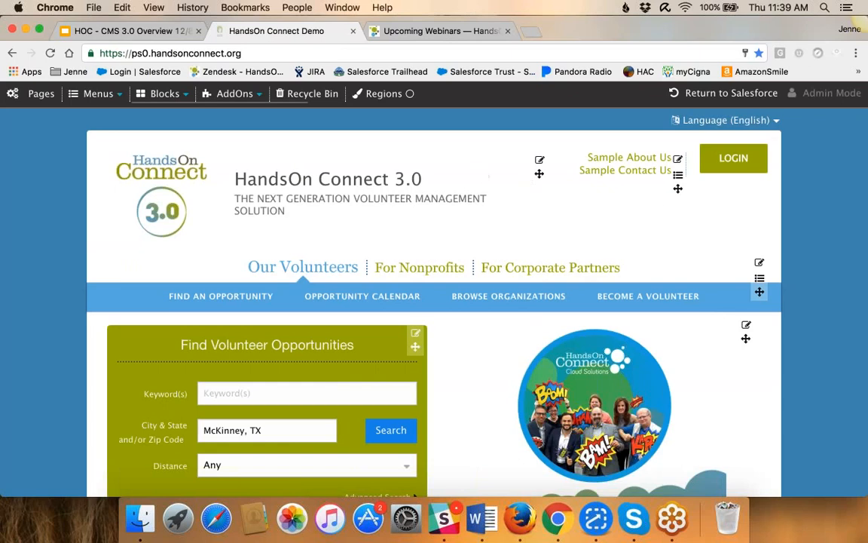
View the sidebar Social Network block's settings with its social media URL fields, and close them without changes
{"action": "left_click", "coordinate": [181, 96]}
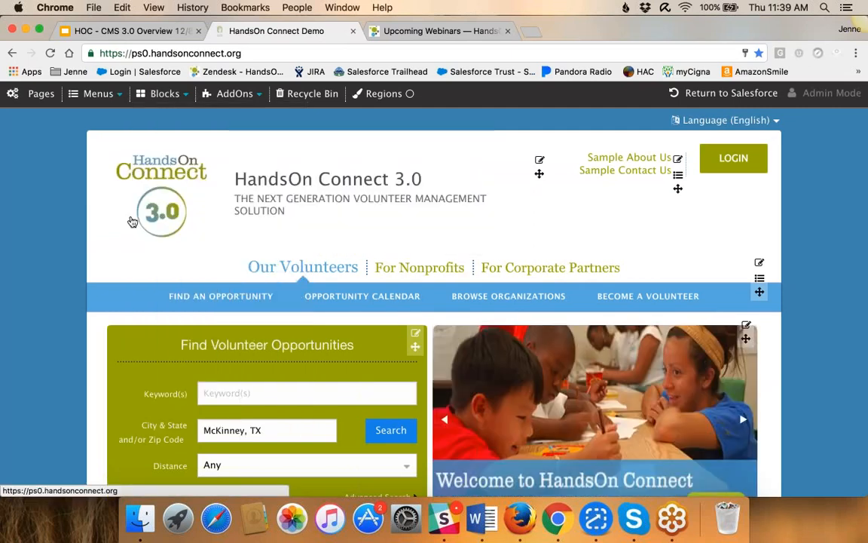
{"action": "scroll", "coordinate": [131, 222], "scroll_direction": "down", "scroll_amount": 10}
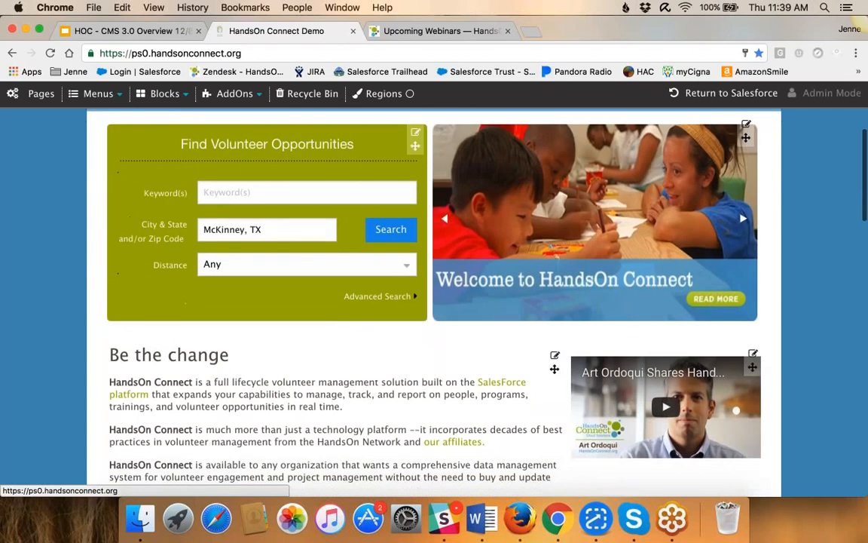
{"action": "scroll", "coordinate": [277, 270], "scroll_direction": "down", "scroll_amount": 1}
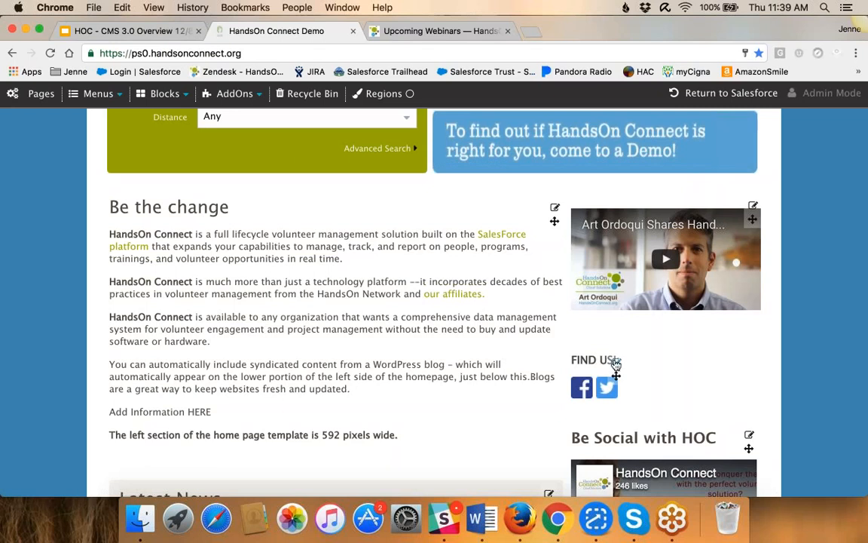
{"action": "left_click", "coordinate": [616, 363]}
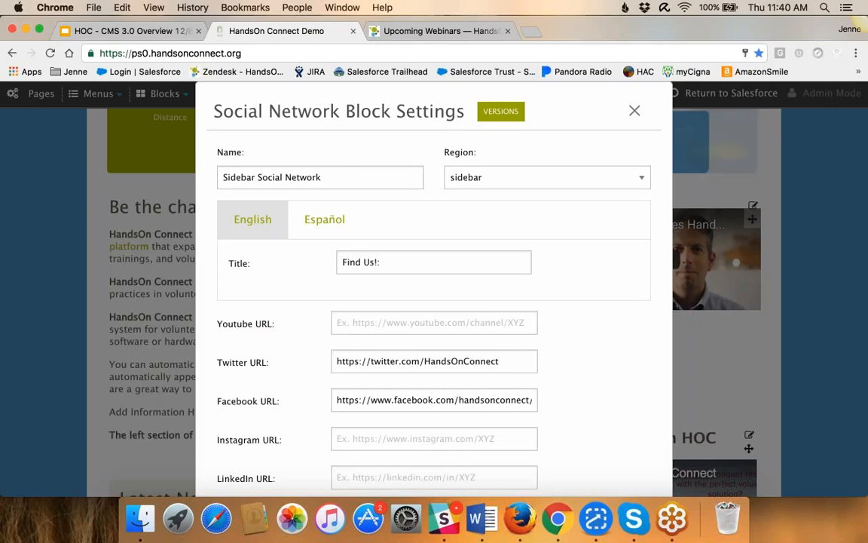
{"action": "scroll", "coordinate": [556, 374], "scroll_direction": "down", "scroll_amount": 3}
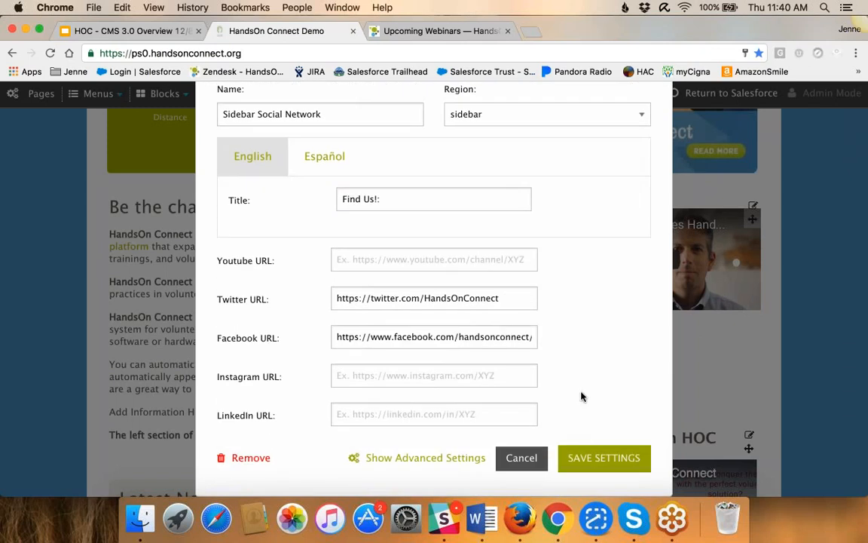
{"action": "scroll", "coordinate": [579, 376], "scroll_direction": "up", "scroll_amount": 3}
{"action": "left_click", "coordinate": [633, 150]}
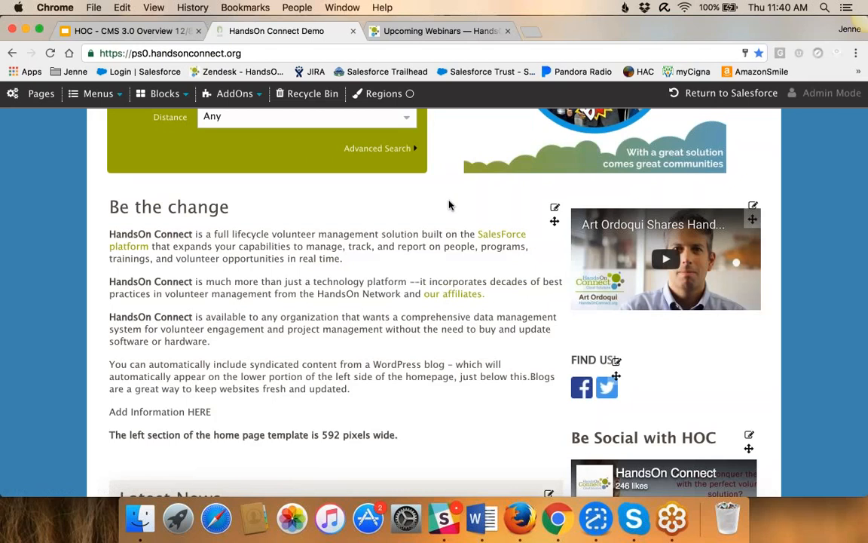
Look over the homepage's blocks down to the sponsor logos and return to the Be the change block
{"action": "scroll", "coordinate": [449, 205], "scroll_direction": "up", "scroll_amount": 5}
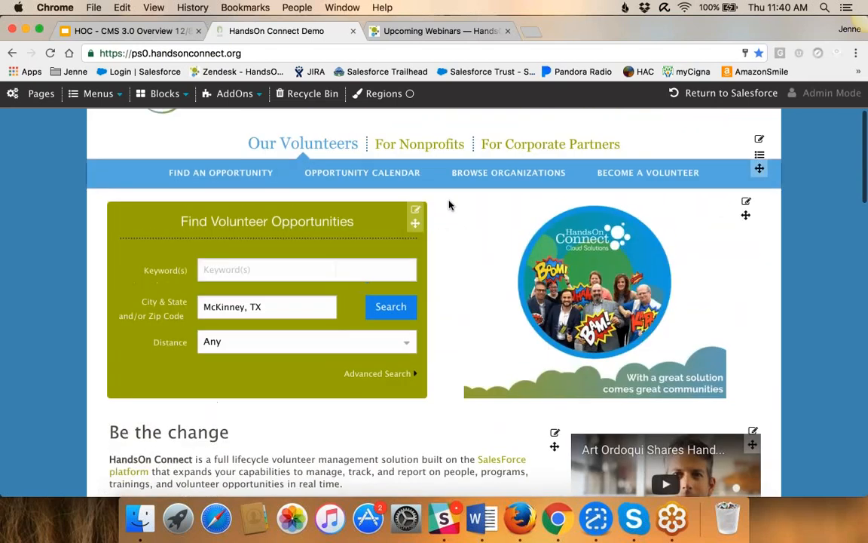
{"action": "scroll", "coordinate": [489, 226], "scroll_direction": "down", "scroll_amount": 9}
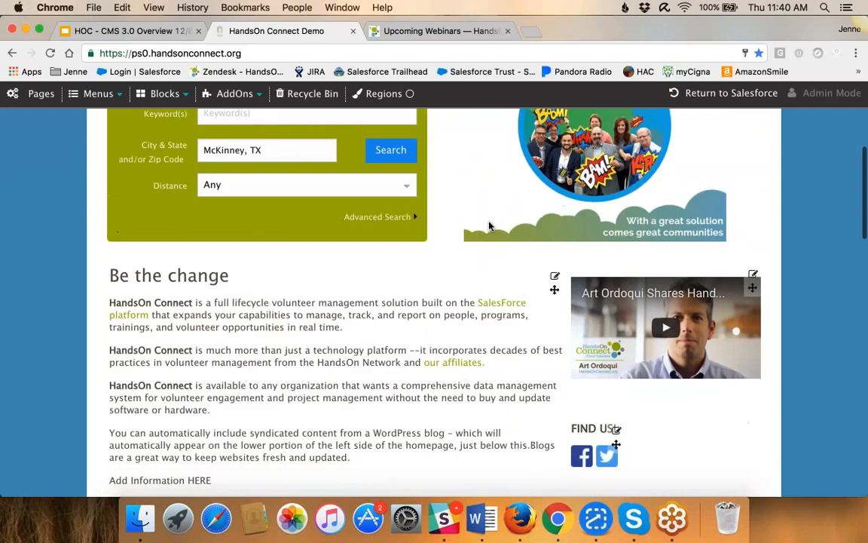
{"action": "scroll", "coordinate": [486, 217], "scroll_direction": "down", "scroll_amount": 9}
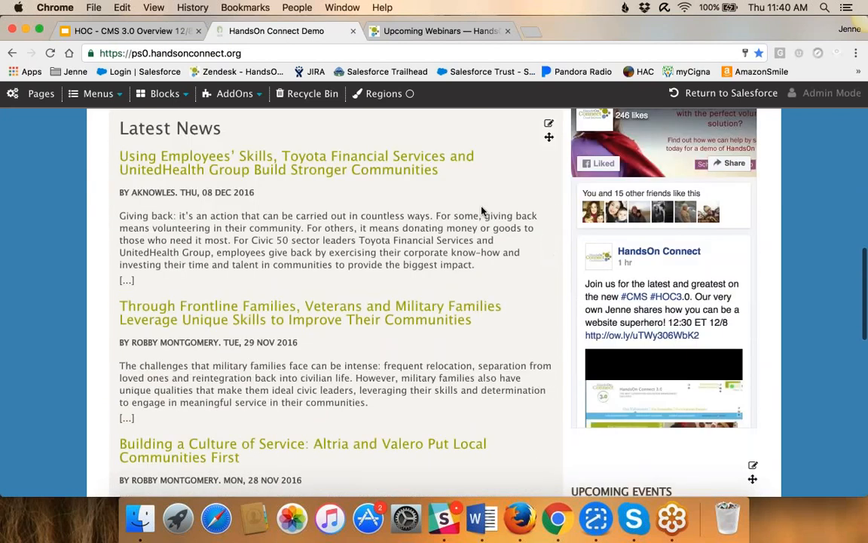
{"action": "scroll", "coordinate": [486, 226], "scroll_direction": "down", "scroll_amount": 15}
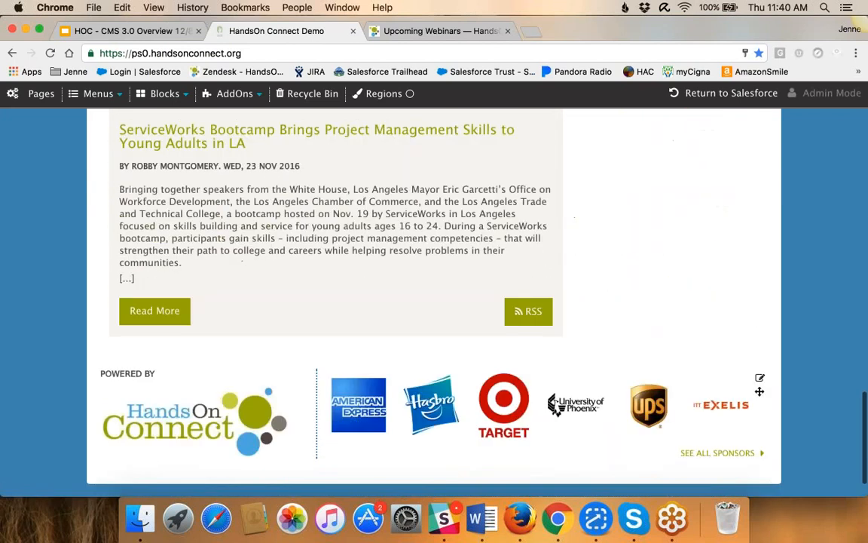
{"action": "scroll", "coordinate": [484, 205], "scroll_direction": "up", "scroll_amount": 15}
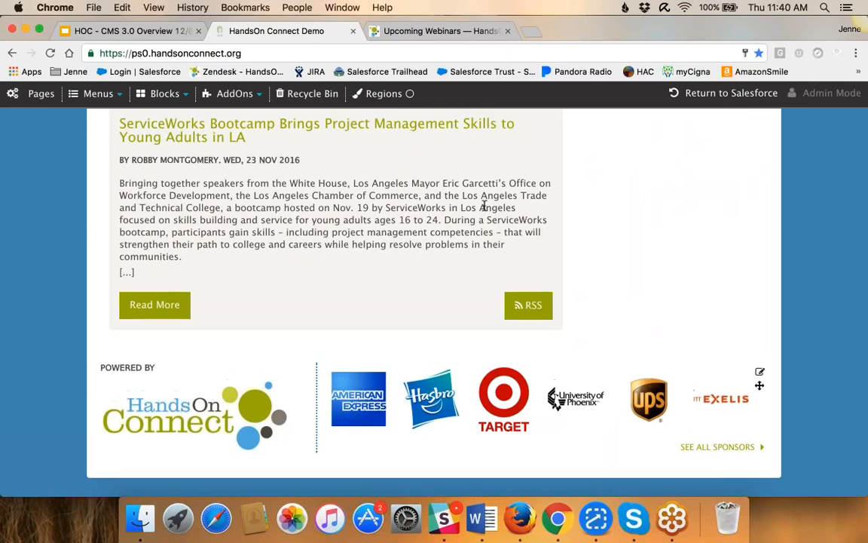
{"action": "scroll", "coordinate": [485, 208], "scroll_direction": "up", "scroll_amount": 6}
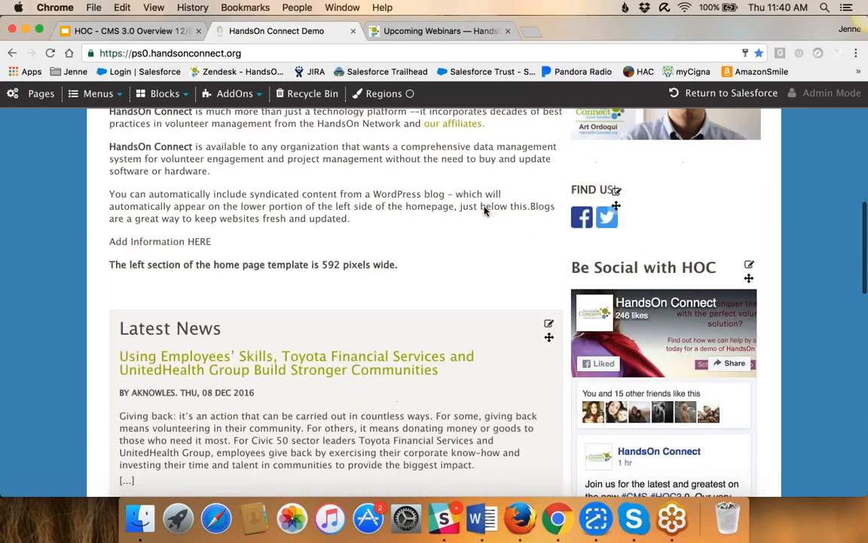
{"action": "scroll", "coordinate": [484, 211], "scroll_direction": "up", "scroll_amount": 3}
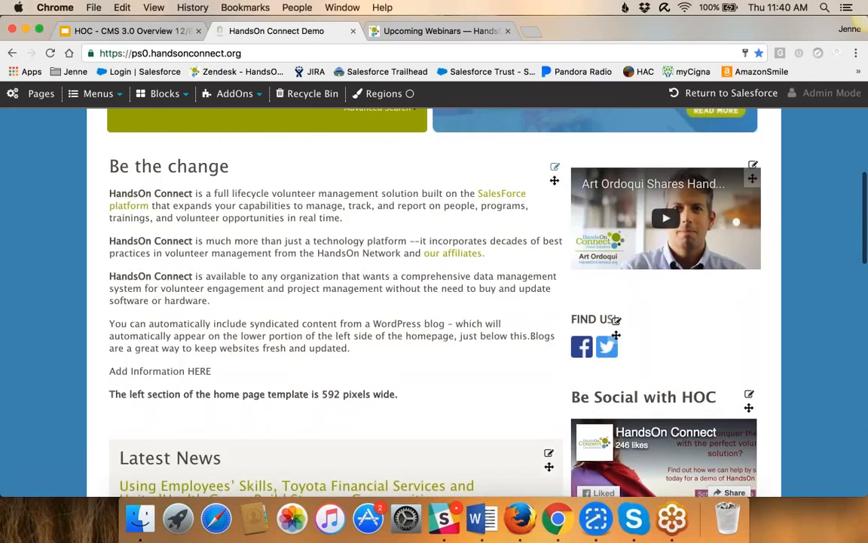
View the version list of the Be the change block, and close both the list and the block settings
{"action": "left_click", "coordinate": [555, 166]}
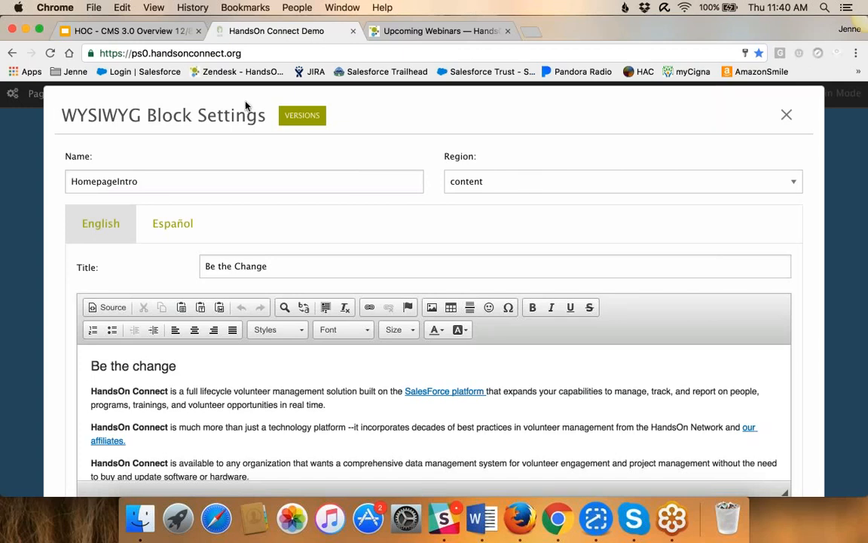
{"action": "left_click", "coordinate": [302, 115]}
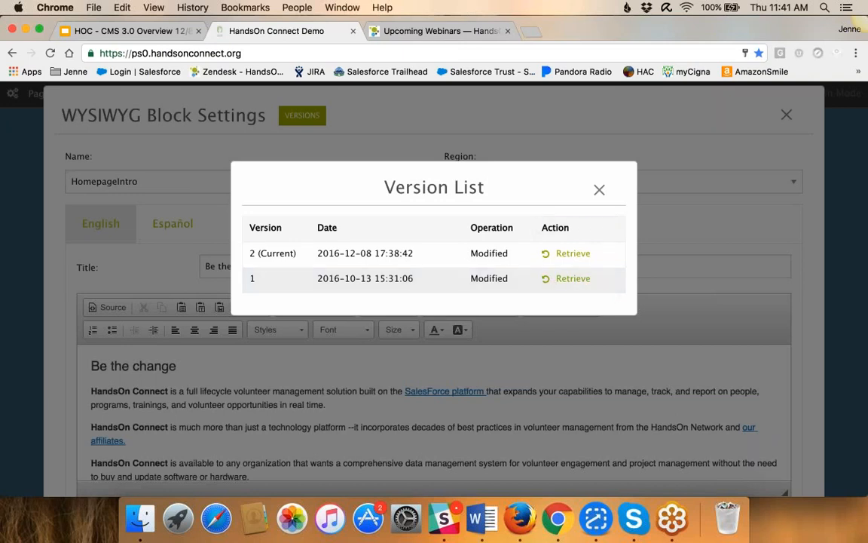
{"action": "left_click", "coordinate": [599, 191]}
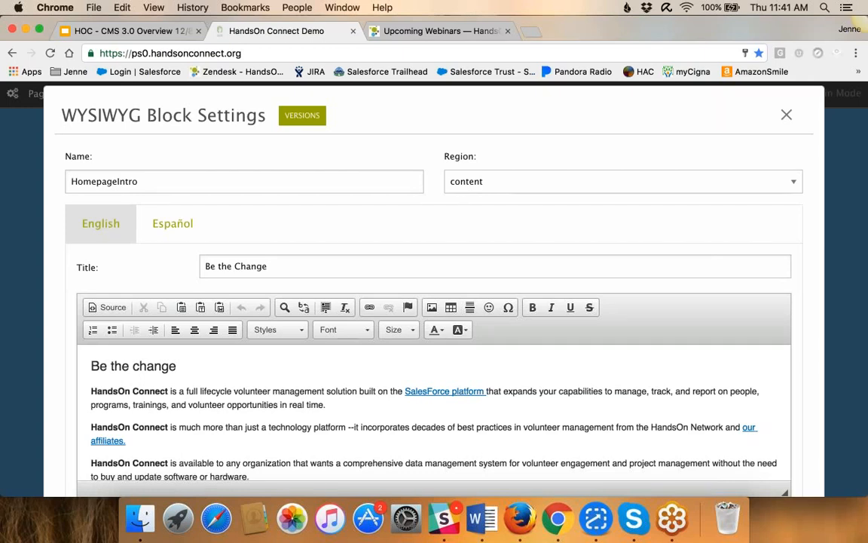
{"action": "left_click", "coordinate": [786, 115]}
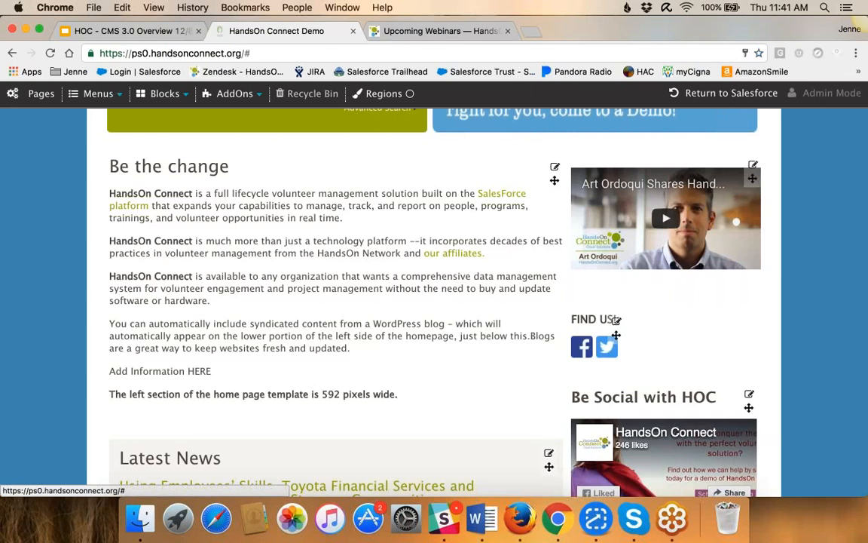
View the deleted pages and deleted blocks in the Recycle Bin, and close it
{"action": "left_click", "coordinate": [297, 94]}
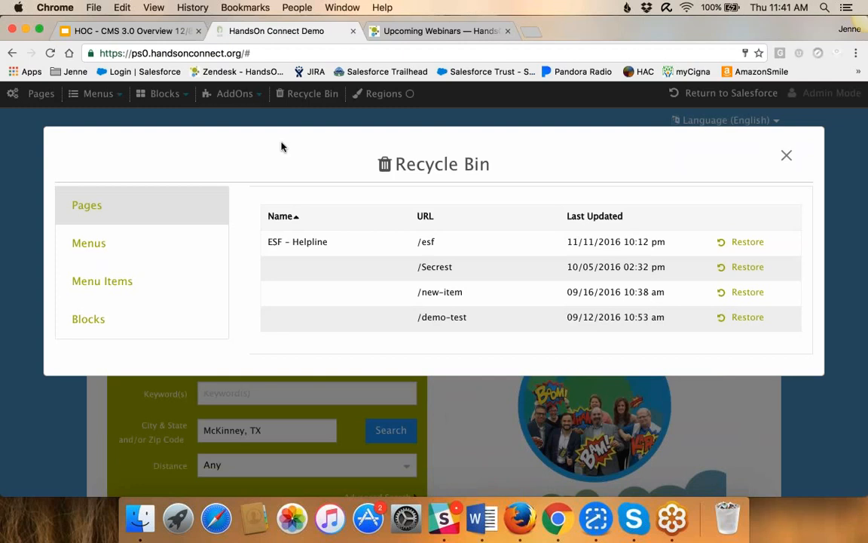
{"action": "left_click", "coordinate": [121, 321]}
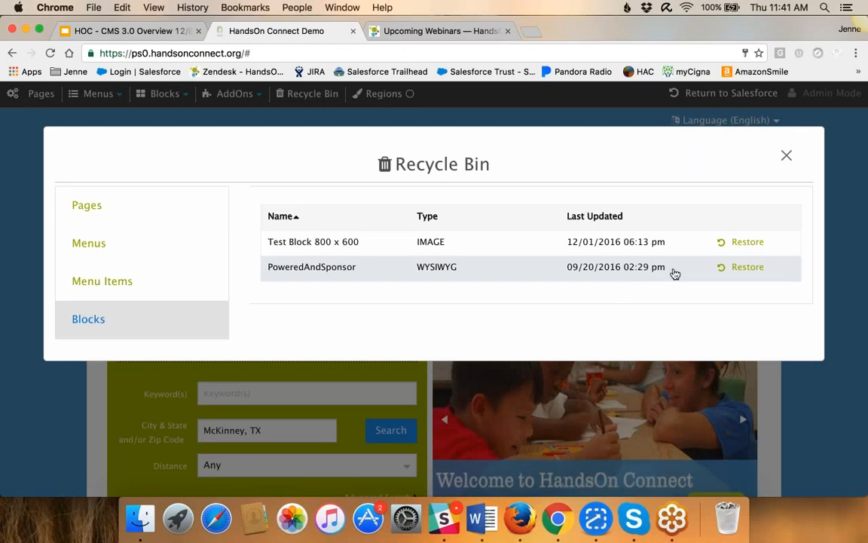
{"action": "left_click", "coordinate": [786, 156]}
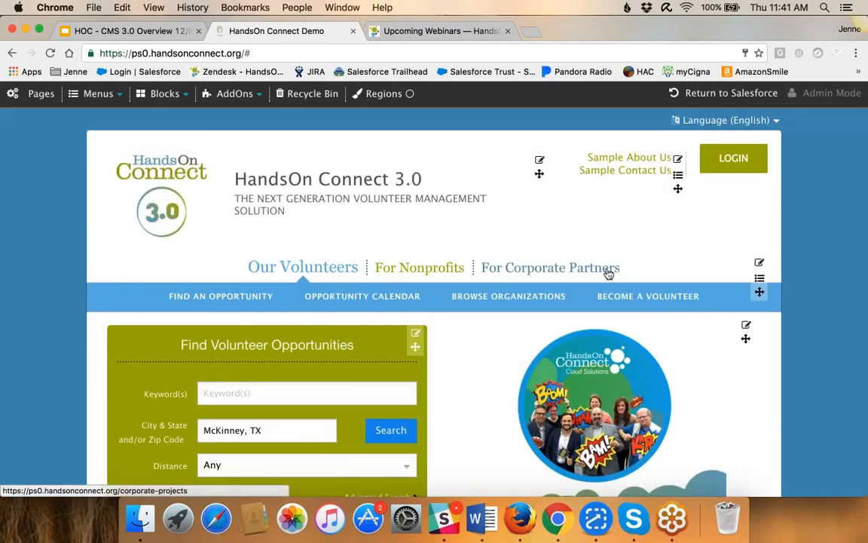
{"action": "scroll", "coordinate": [644, 315], "scroll_direction": "down", "scroll_amount": 2}
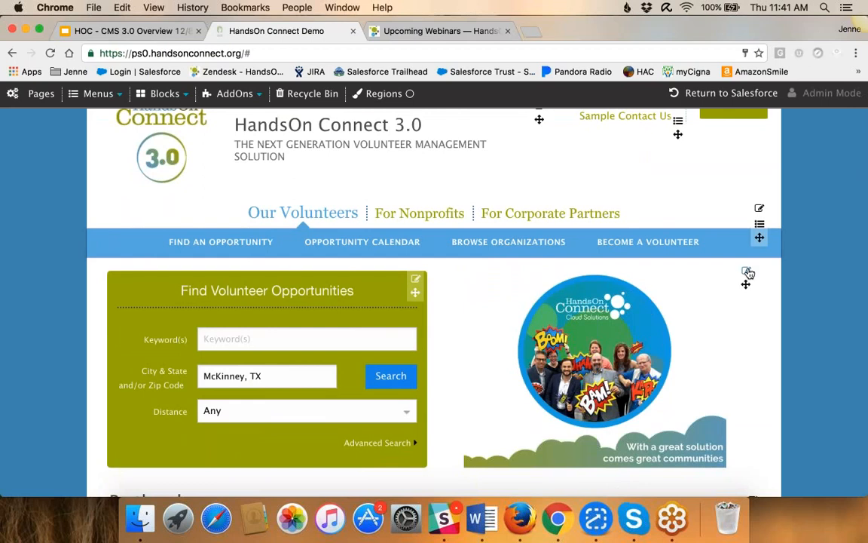
Look through the Homepage Slider block's slides with their titles, weights and link settings, and close the settings without saving
{"action": "left_click", "coordinate": [747, 271]}
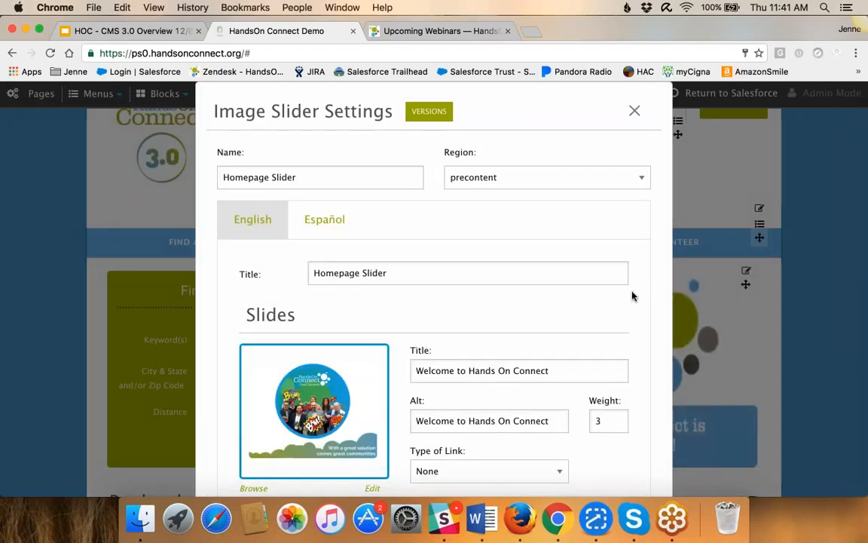
{"action": "scroll", "coordinate": [632, 296], "scroll_direction": "down", "scroll_amount": 3}
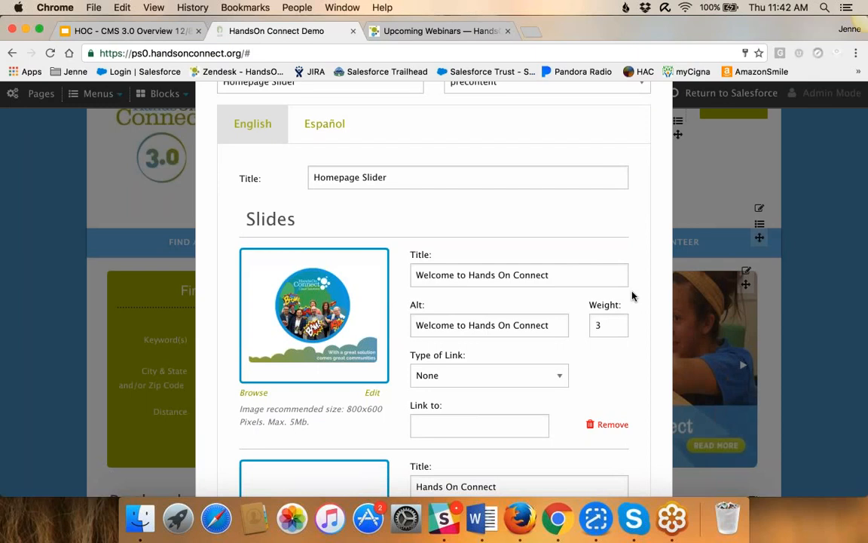
{"action": "scroll", "coordinate": [632, 296], "scroll_direction": "down", "scroll_amount": 4}
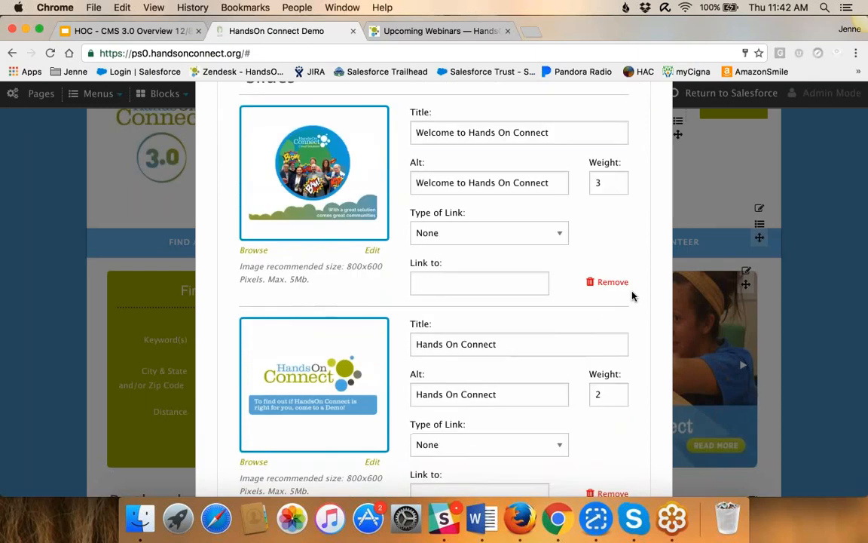
{"action": "scroll", "coordinate": [382, 285], "scroll_direction": "down", "scroll_amount": 2}
{"action": "scroll", "coordinate": [383, 285], "scroll_direction": "down", "scroll_amount": 7}
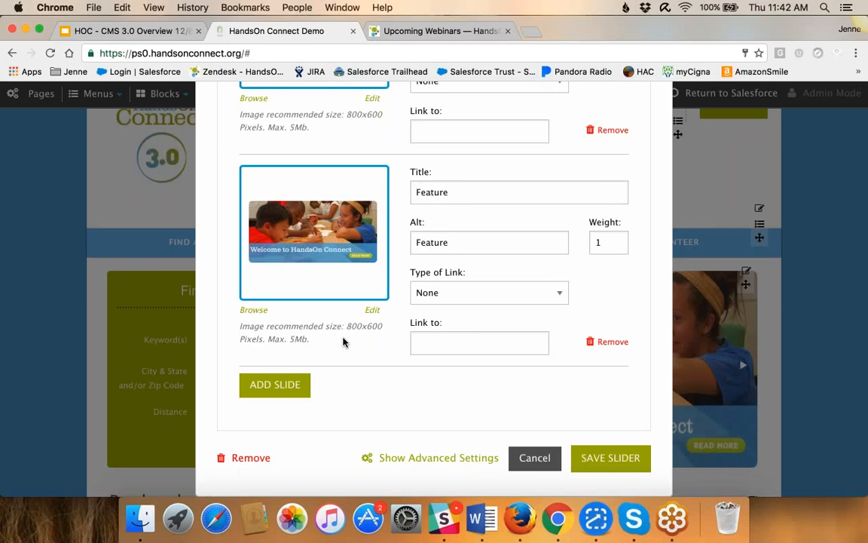
{"action": "left_click", "coordinate": [529, 466]}
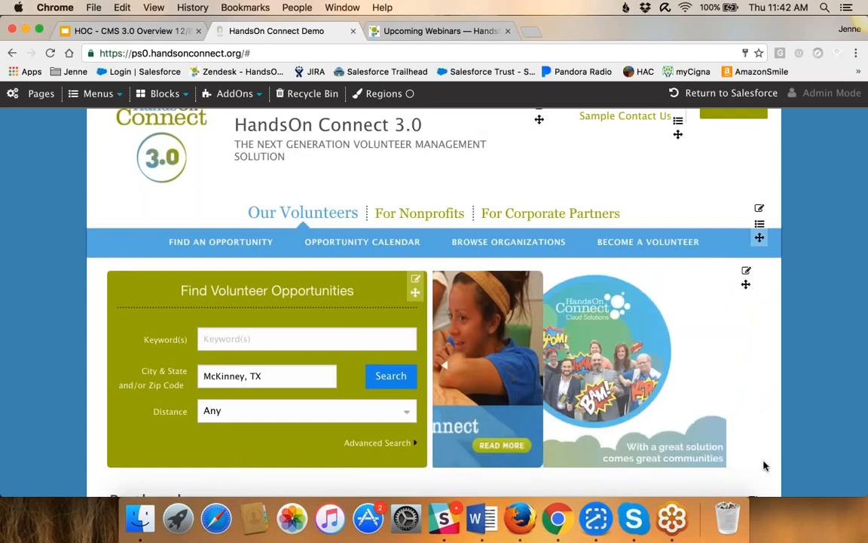
View the Powered By sponsors block's settings down to the last sponsor entry, and close them without saving
{"action": "scroll", "coordinate": [763, 465], "scroll_direction": "down", "scroll_amount": 5}
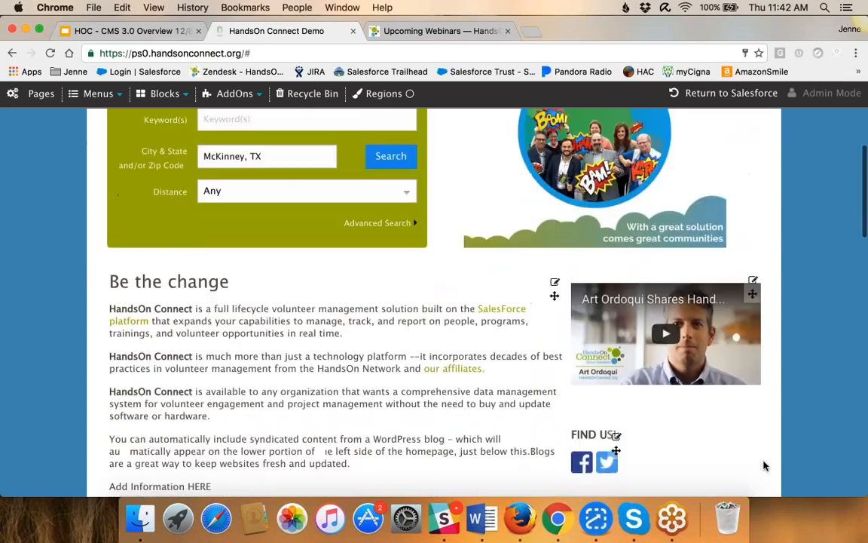
{"action": "scroll", "coordinate": [763, 466], "scroll_direction": "down", "scroll_amount": 5}
{"action": "scroll", "coordinate": [763, 466], "scroll_direction": "down", "scroll_amount": 10}
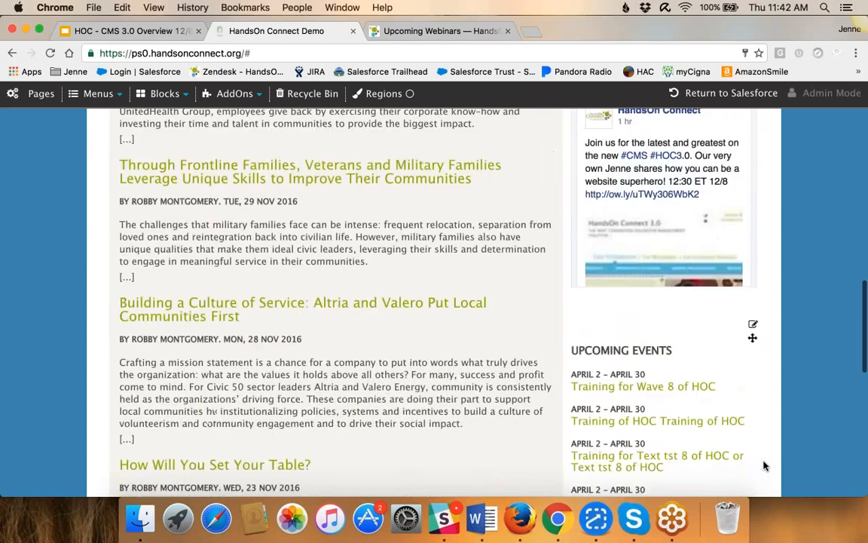
{"action": "scroll", "coordinate": [763, 466], "scroll_direction": "down", "scroll_amount": 8}
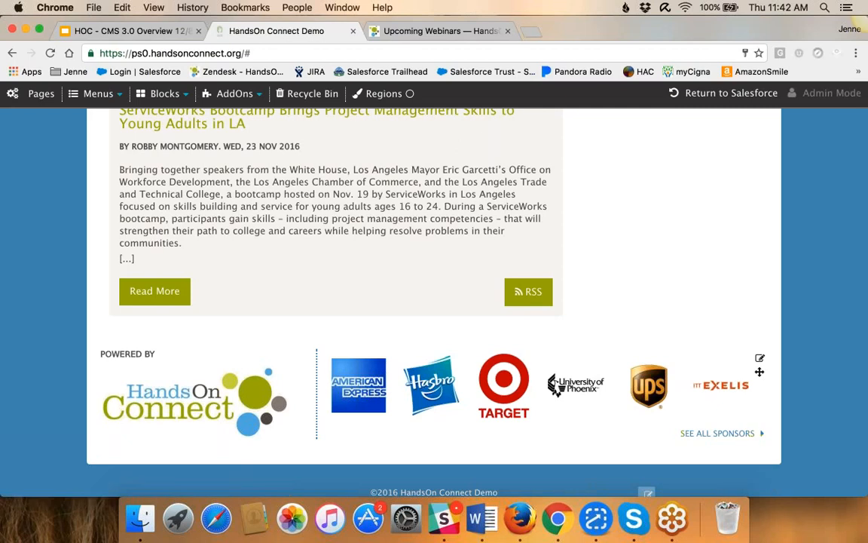
{"action": "left_click", "coordinate": [759, 359]}
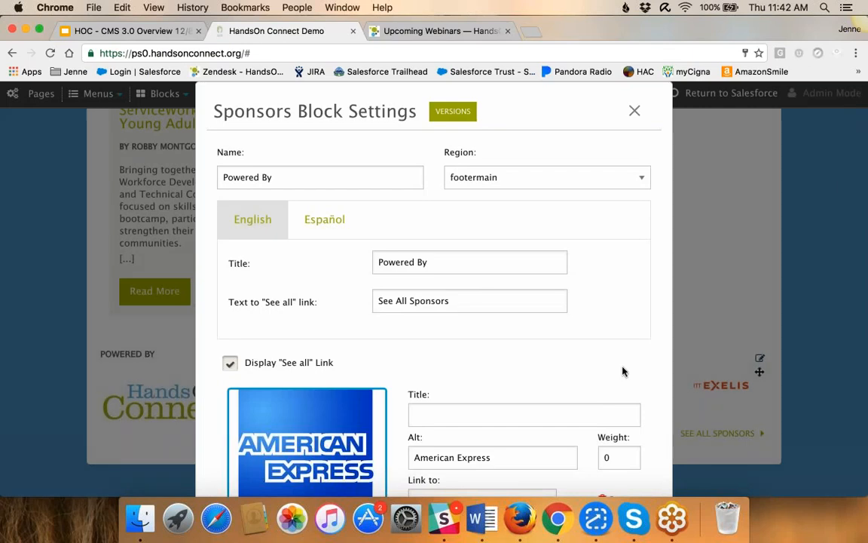
{"action": "scroll", "coordinate": [571, 369], "scroll_direction": "down", "scroll_amount": 5}
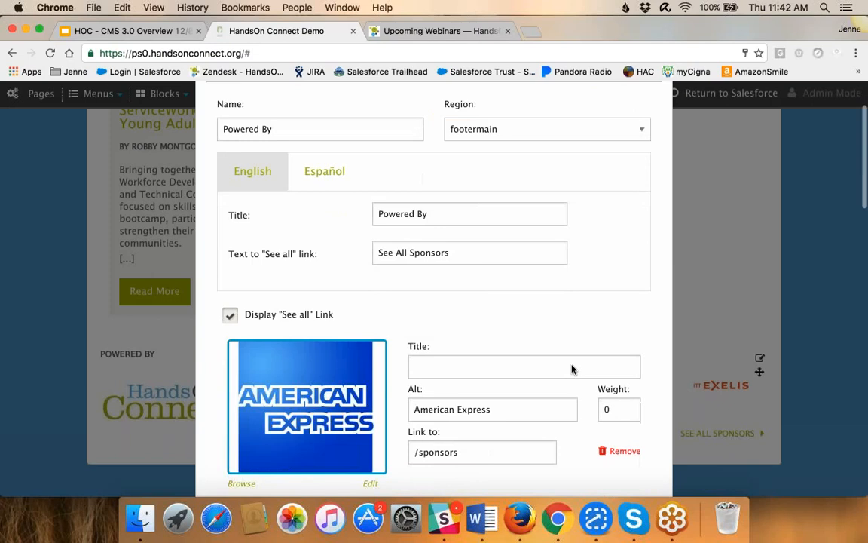
{"action": "scroll", "coordinate": [476, 401], "scroll_direction": "down", "scroll_amount": 1}
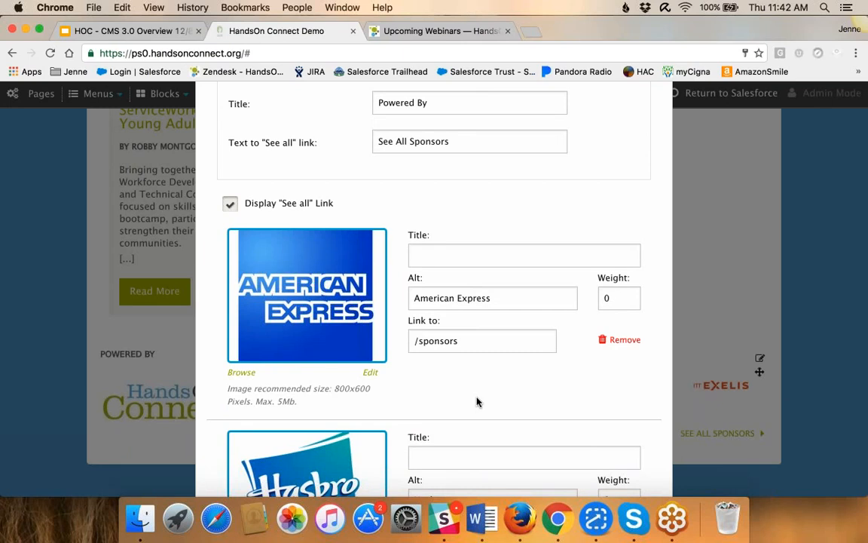
{"action": "scroll", "coordinate": [476, 401], "scroll_direction": "down", "scroll_amount": 3}
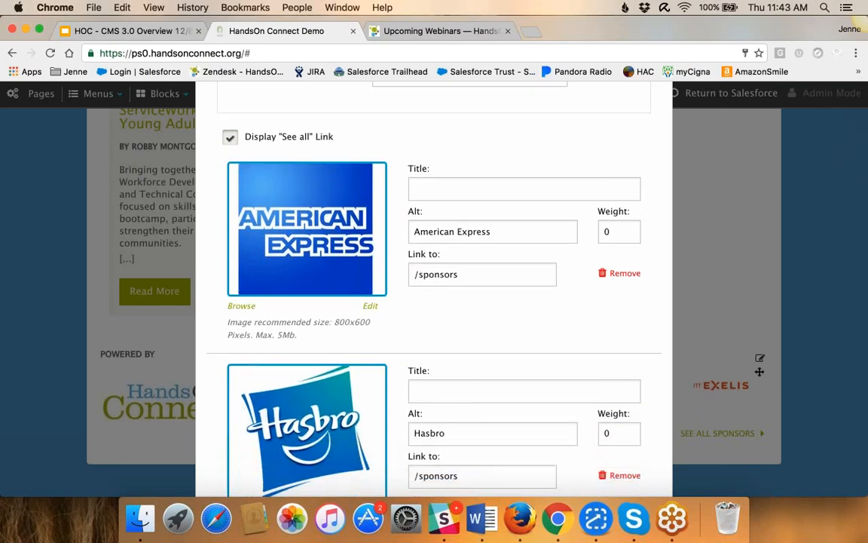
{"action": "scroll", "coordinate": [476, 401], "scroll_direction": "down", "scroll_amount": 7}
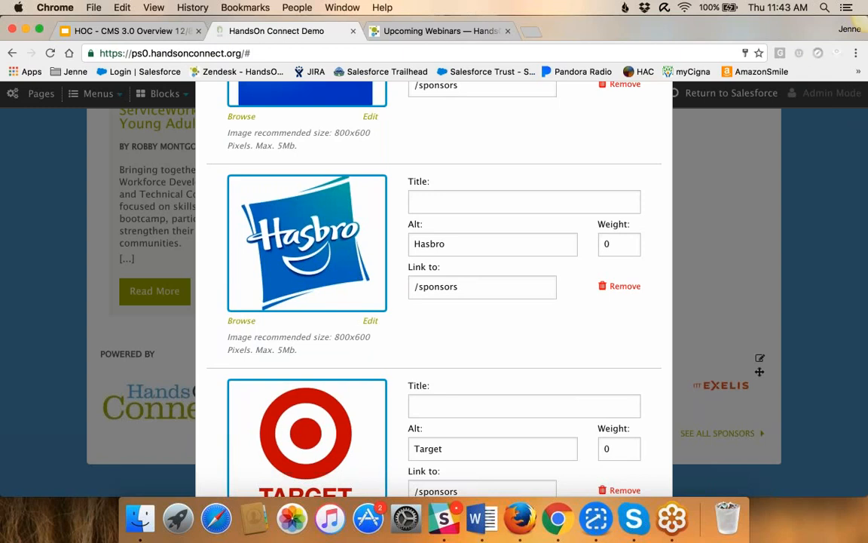
{"action": "scroll", "coordinate": [434, 286], "scroll_direction": "down", "scroll_amount": 2}
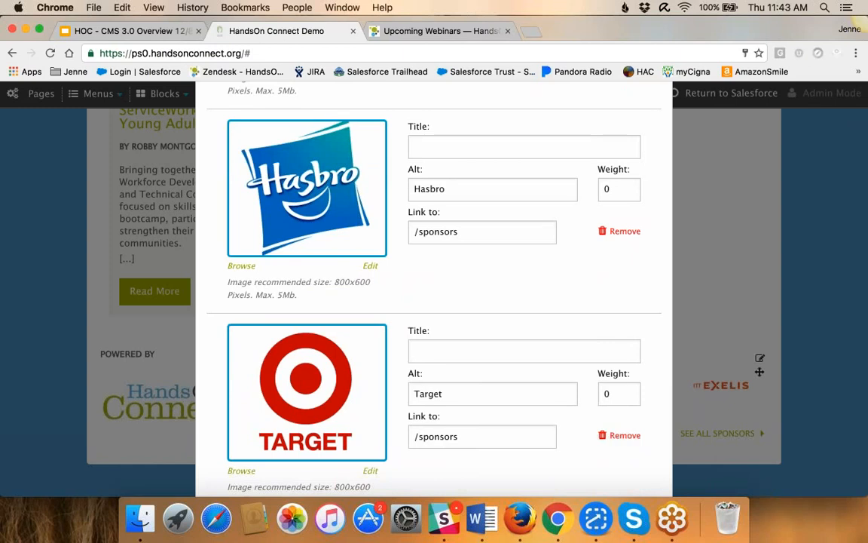
{"action": "scroll", "coordinate": [434, 286], "scroll_direction": "down", "scroll_amount": 5}
{"action": "scroll", "coordinate": [434, 286], "scroll_direction": "down", "scroll_amount": 2}
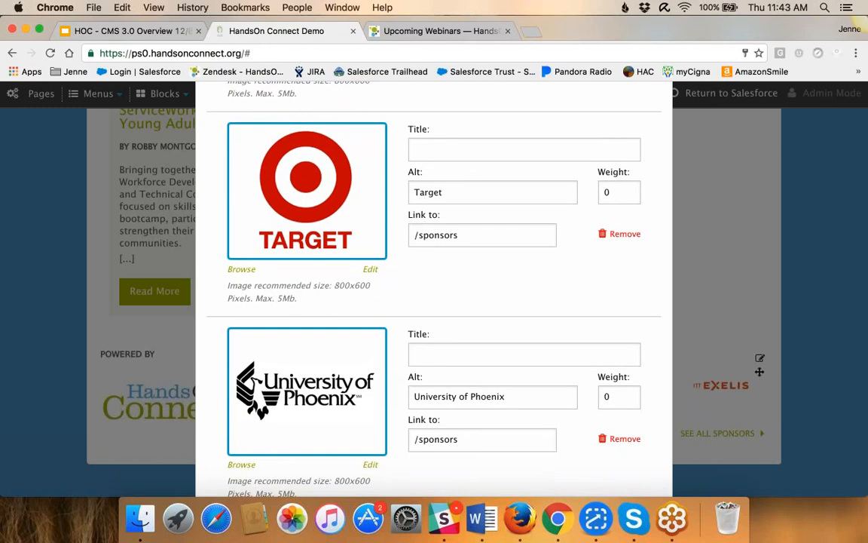
{"action": "scroll", "coordinate": [434, 286], "scroll_direction": "down", "scroll_amount": 10}
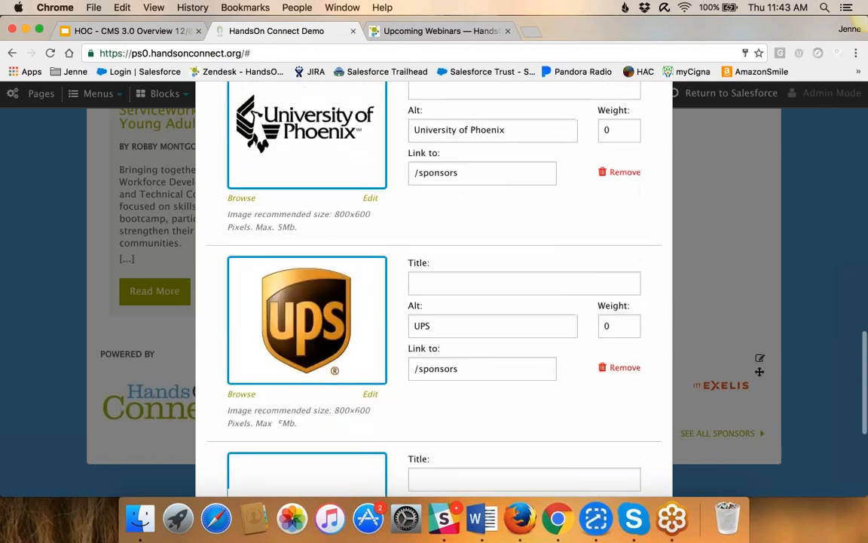
{"action": "scroll", "coordinate": [434, 287], "scroll_direction": "down", "scroll_amount": 8}
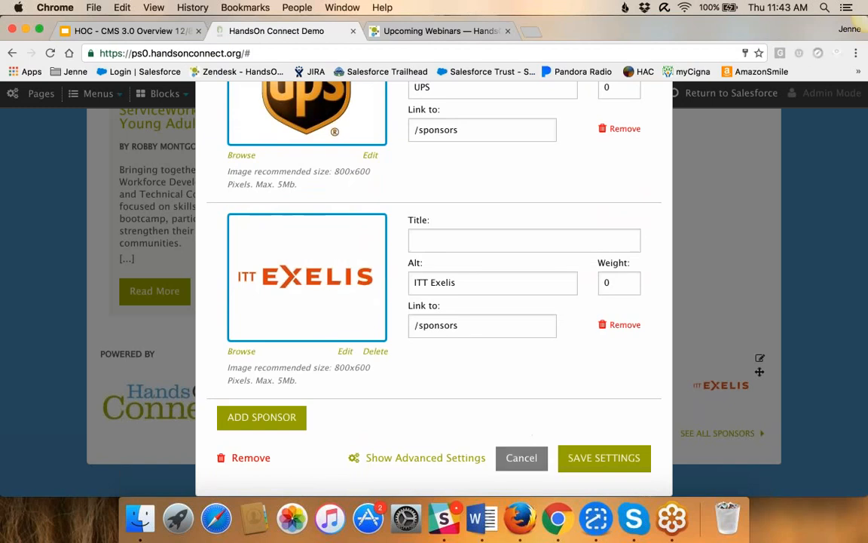
{"action": "left_click", "coordinate": [526, 459]}
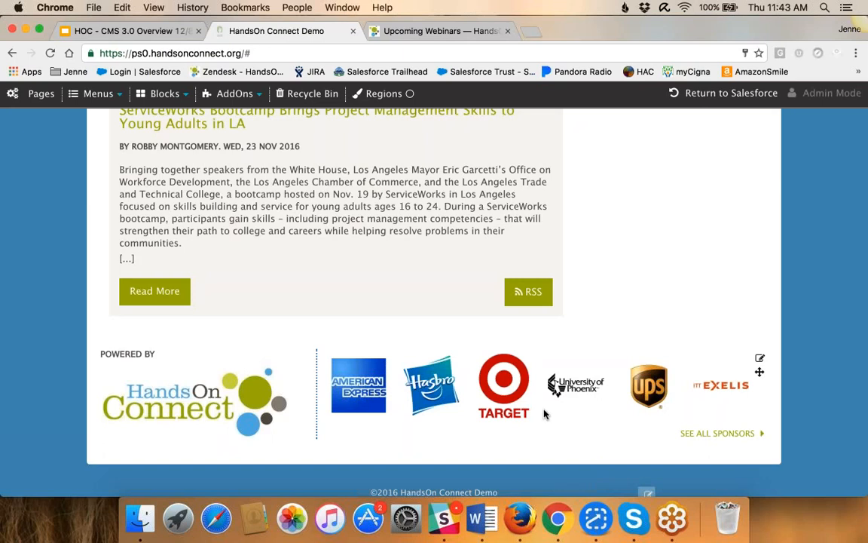
View the Google Analytics Site Tracking add-on's settings, and close them without entering a code
{"action": "scroll", "coordinate": [540, 413], "scroll_direction": "up", "scroll_amount": 1}
{"action": "scroll", "coordinate": [504, 414], "scroll_direction": "up", "scroll_amount": 20}
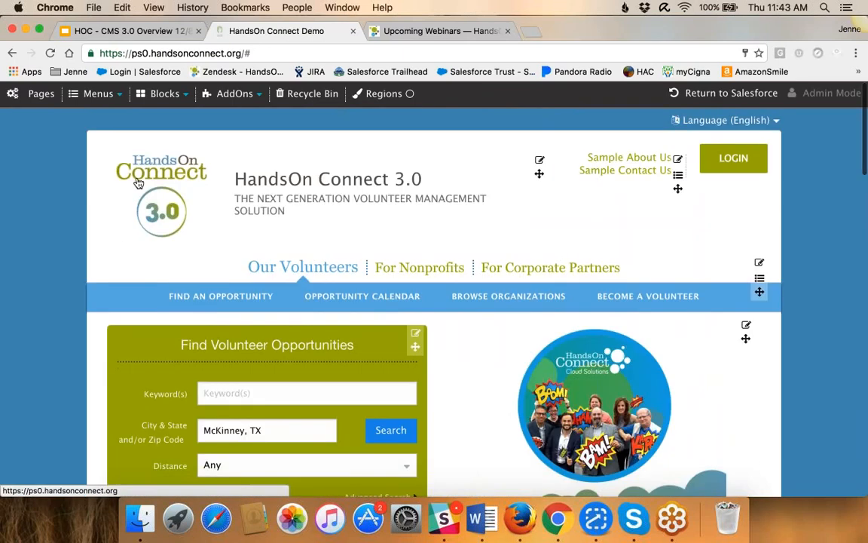
{"action": "mouse_move", "coordinate": [230, 102]}
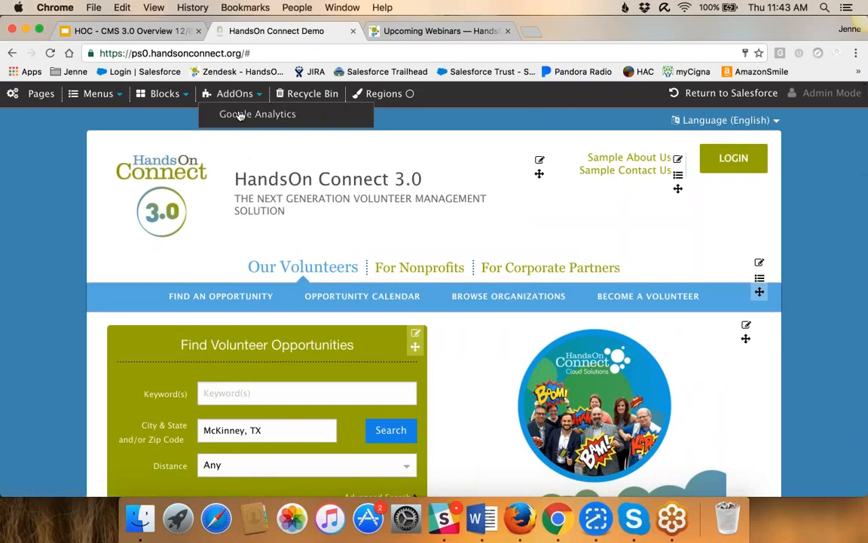
{"action": "left_click", "coordinate": [229, 113]}
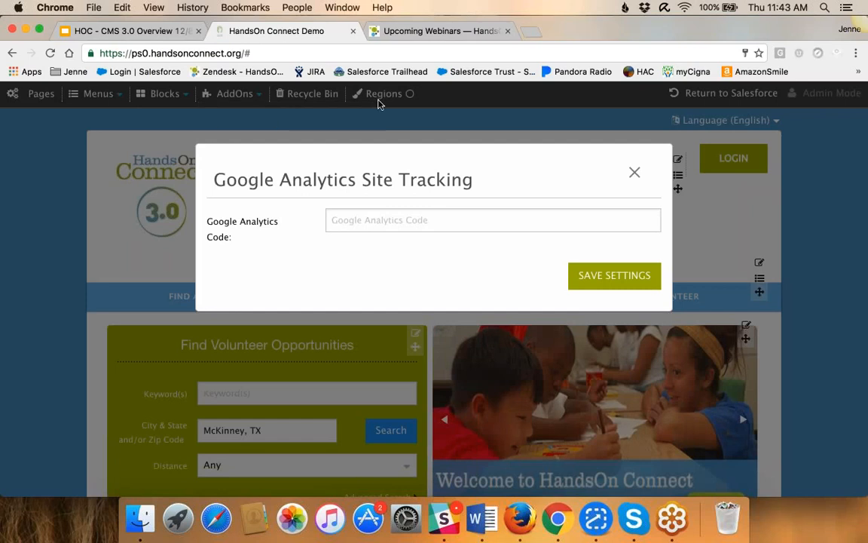
{"action": "left_click", "coordinate": [635, 172]}
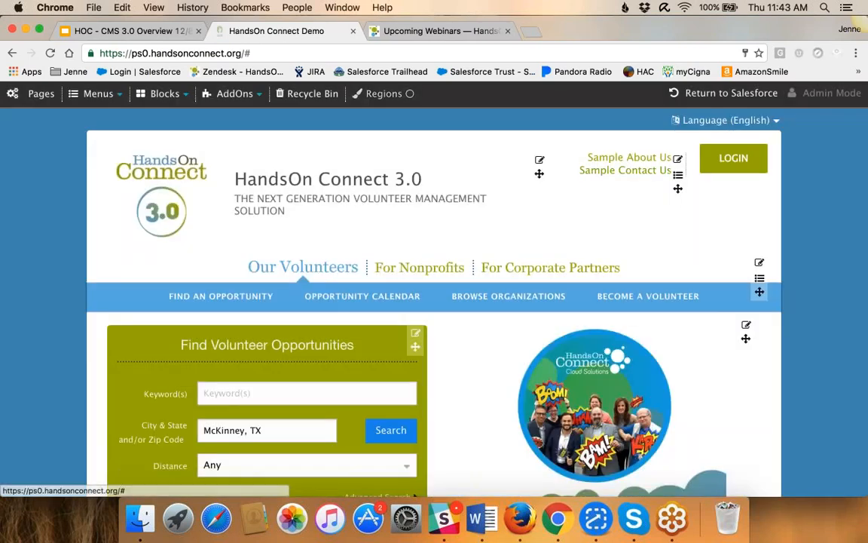
Show the region overlays, examine the homepage's regions from the header down to the secondary footer, and hide the overlays again
{"action": "left_click", "coordinate": [386, 97]}
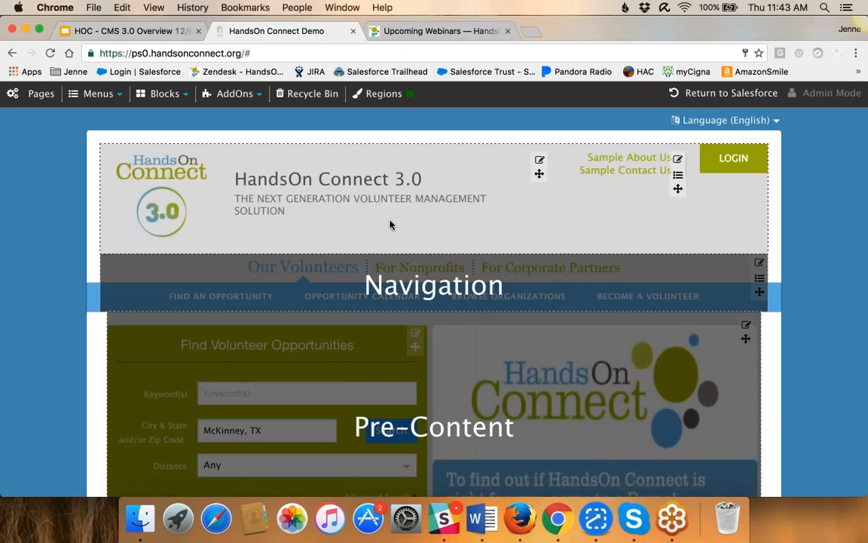
{"action": "scroll", "coordinate": [390, 224], "scroll_direction": "down", "scroll_amount": 3}
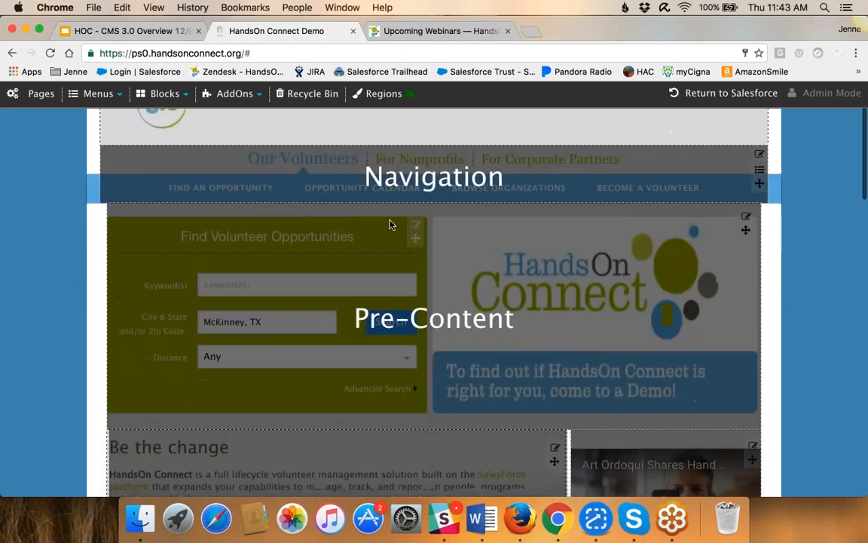
{"action": "scroll", "coordinate": [390, 224], "scroll_direction": "down", "scroll_amount": 5}
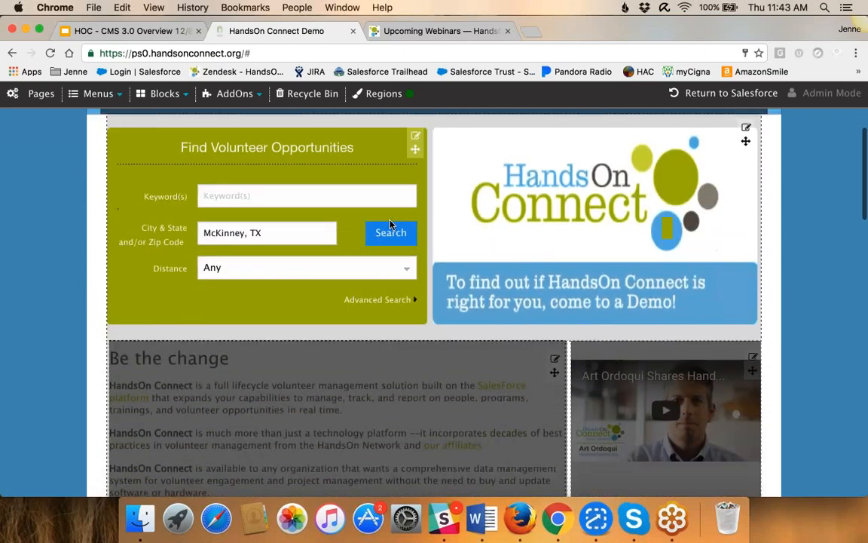
{"action": "scroll", "coordinate": [390, 224], "scroll_direction": "down", "scroll_amount": 2}
{"action": "scroll", "coordinate": [389, 224], "scroll_direction": "down", "scroll_amount": 1}
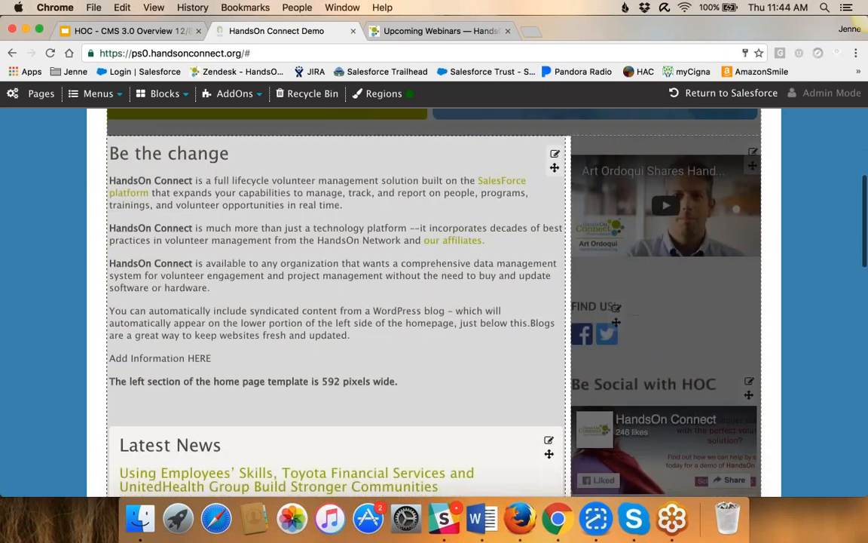
{"action": "scroll", "coordinate": [390, 224], "scroll_direction": "up", "scroll_amount": 10}
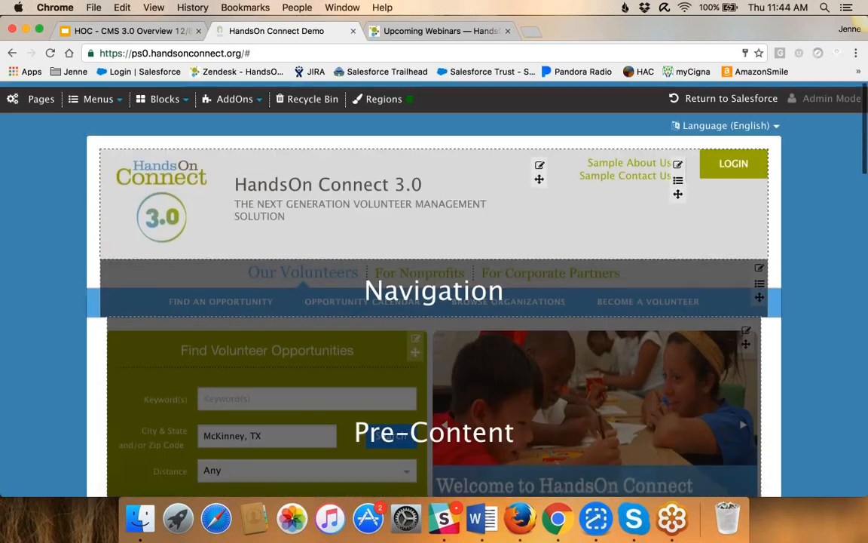
{"action": "scroll", "coordinate": [390, 223], "scroll_direction": "down", "scroll_amount": 3}
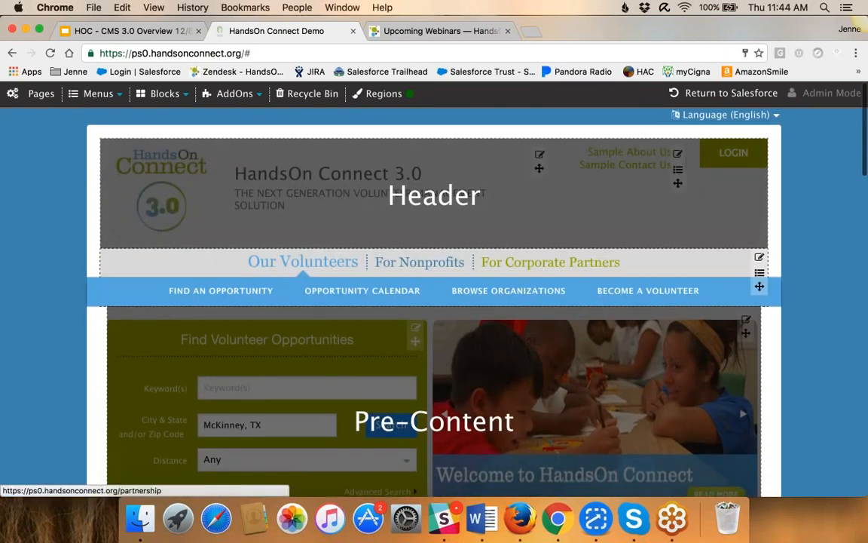
{"action": "scroll", "coordinate": [378, 277], "scroll_direction": "down", "scroll_amount": 7}
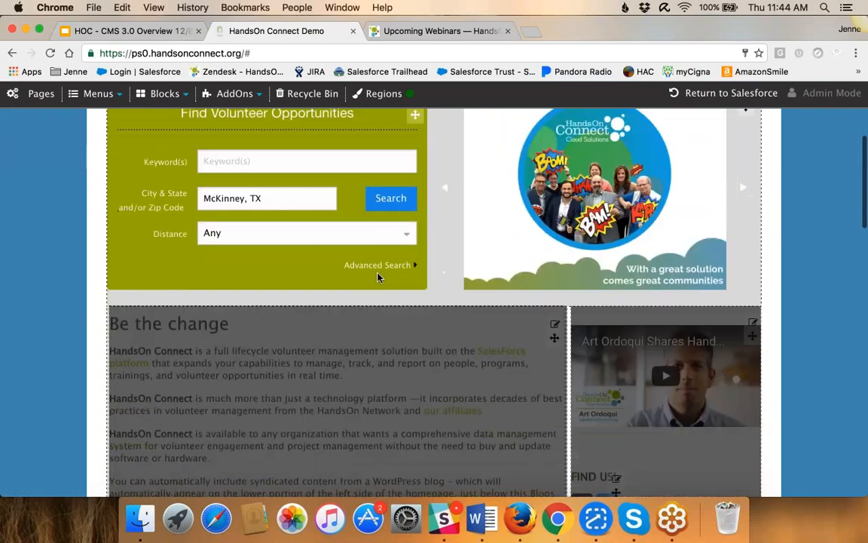
{"action": "scroll", "coordinate": [378, 277], "scroll_direction": "down", "scroll_amount": 4}
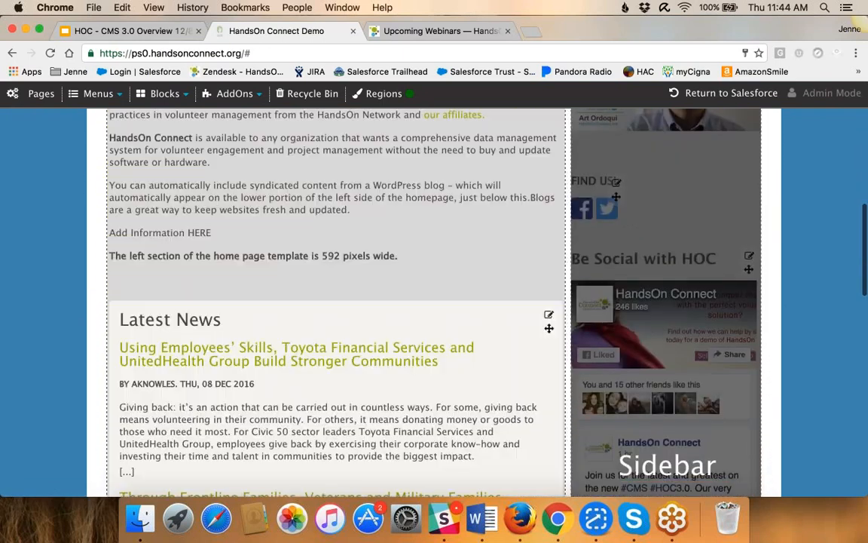
{"action": "scroll", "coordinate": [453, 260], "scroll_direction": "down", "scroll_amount": 6}
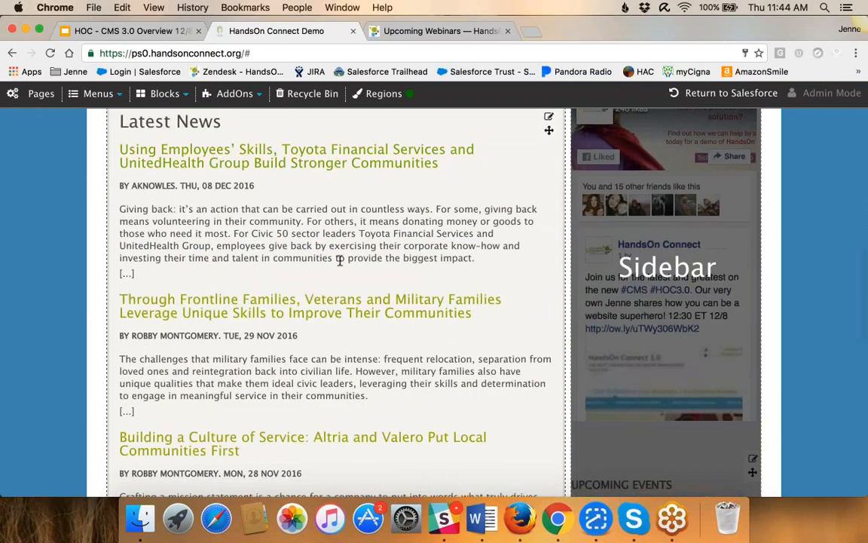
{"action": "scroll", "coordinate": [663, 301], "scroll_direction": "down", "scroll_amount": 5}
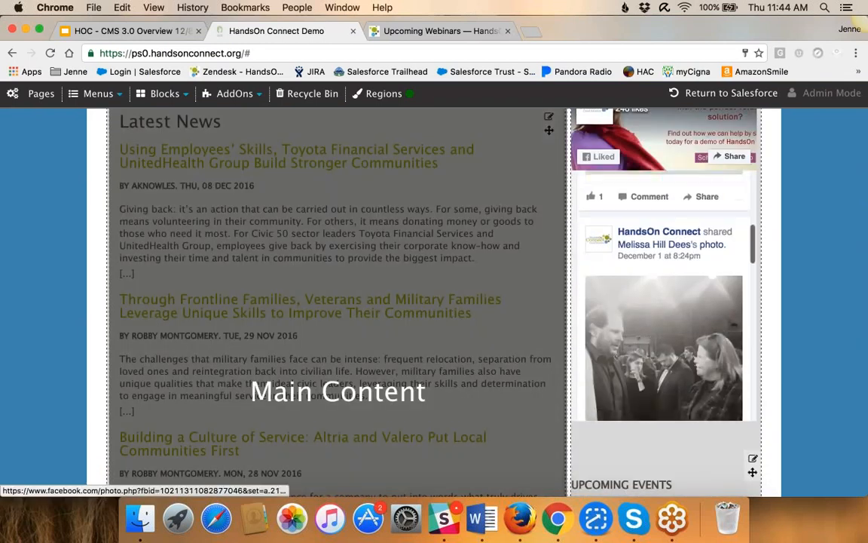
{"action": "scroll", "coordinate": [782, 357], "scroll_direction": "down", "scroll_amount": 10}
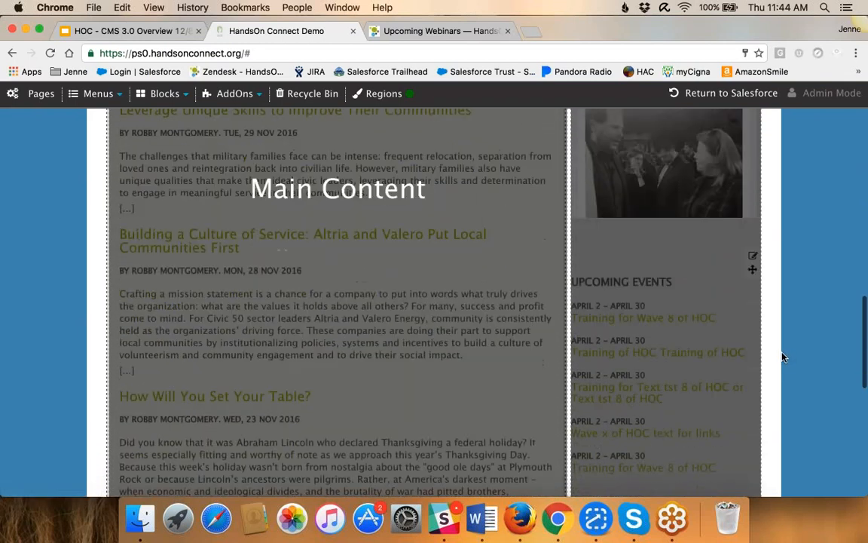
{"action": "scroll", "coordinate": [782, 357], "scroll_direction": "down", "scroll_amount": 10}
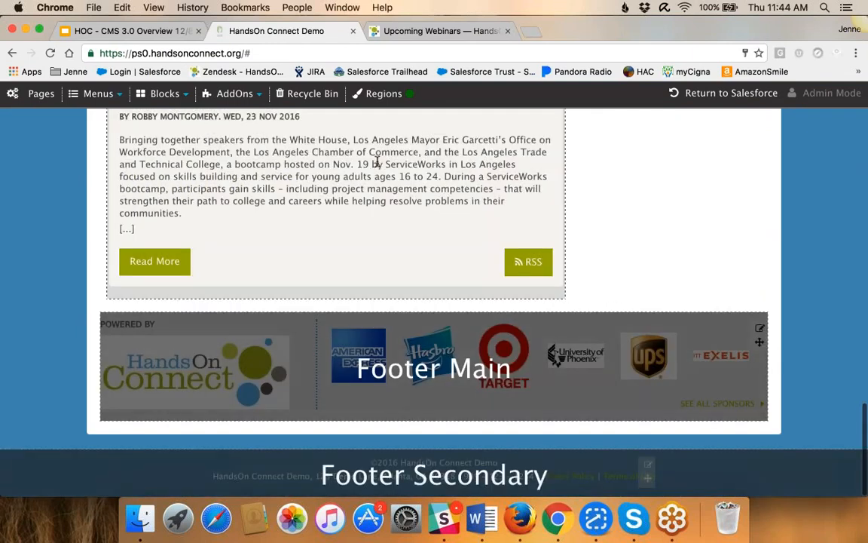
{"action": "left_click", "coordinate": [380, 95]}
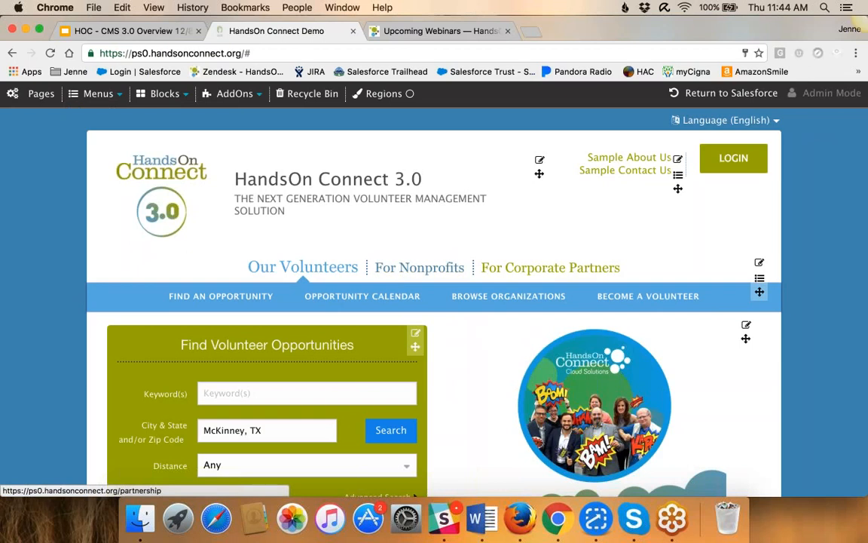
Open the For Nonprofits page and look through its content down to the end of Step 2
{"action": "left_click", "coordinate": [407, 272]}
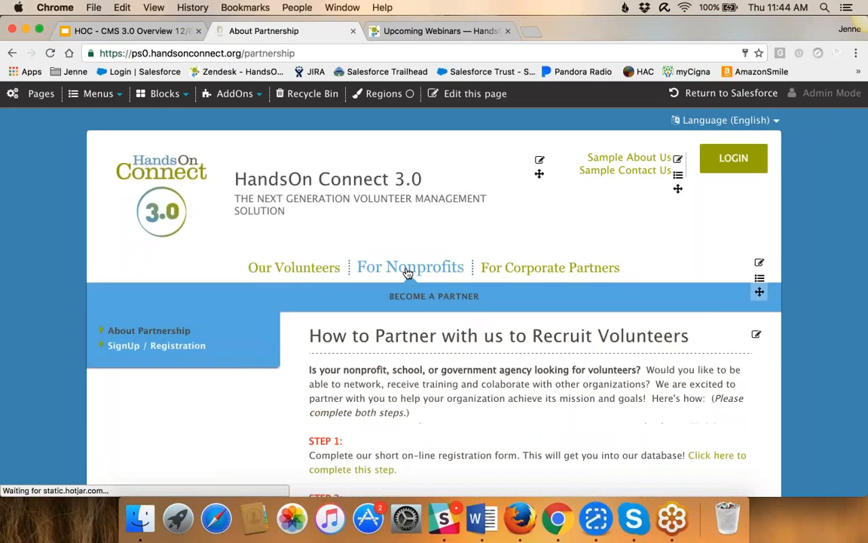
{"action": "scroll", "coordinate": [407, 271], "scroll_direction": "down", "scroll_amount": 1}
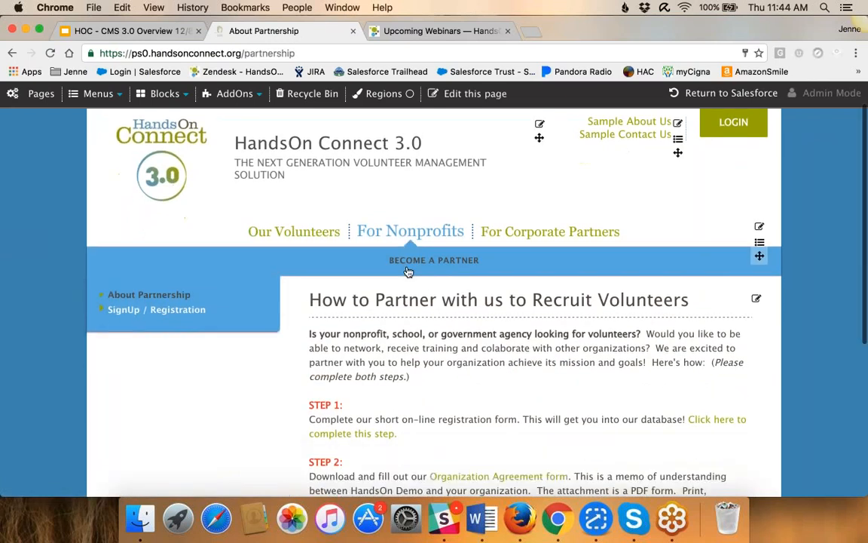
{"action": "scroll", "coordinate": [406, 271], "scroll_direction": "down", "scroll_amount": 2}
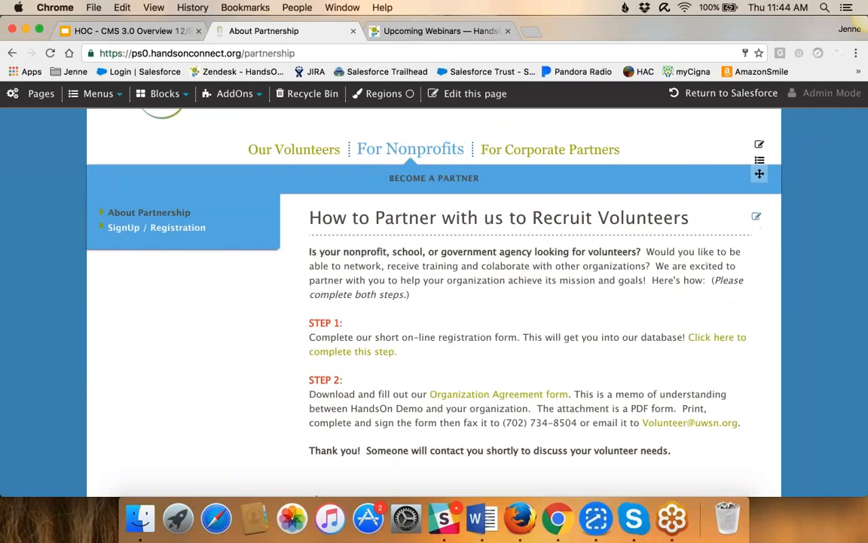
Open the About Partnership page's settings and look through its English body text in the editor
{"action": "left_click", "coordinate": [756, 218]}
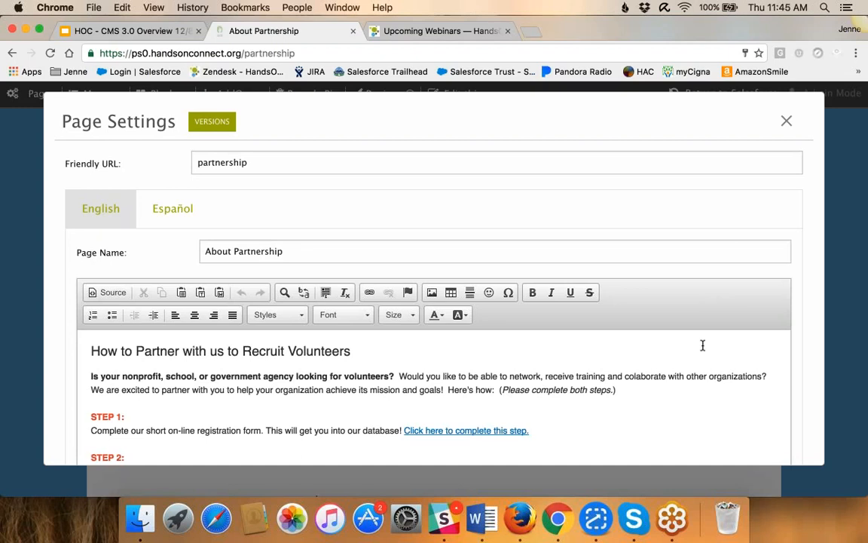
{"action": "scroll", "coordinate": [701, 345], "scroll_direction": "down", "scroll_amount": 3}
{"action": "scroll", "coordinate": [701, 344], "scroll_direction": "down", "scroll_amount": 2}
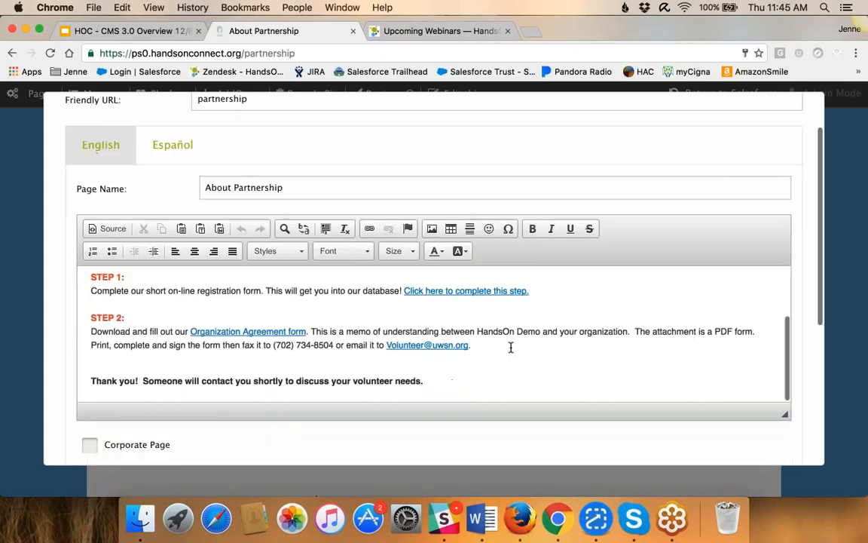
{"action": "left_click", "coordinate": [528, 350]}
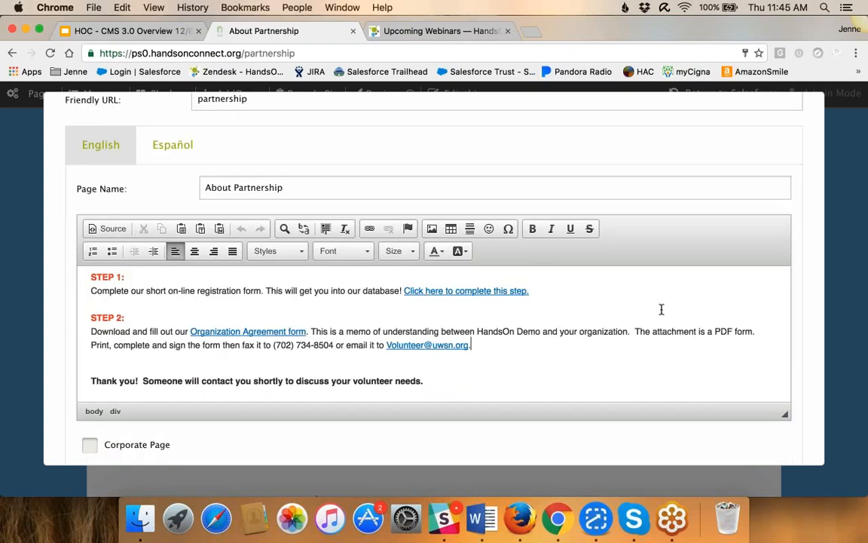
Examine the page's SEO settings and the available meta tag properties, and close the page settings without saving
{"action": "scroll", "coordinate": [662, 309], "scroll_direction": "down", "scroll_amount": 5}
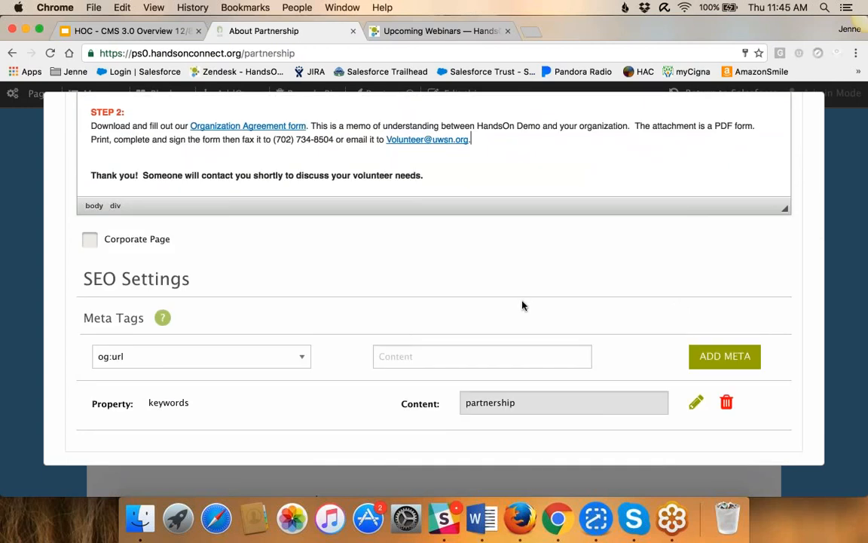
{"action": "mouse_move", "coordinate": [165, 321]}
{"action": "left_click", "coordinate": [300, 359]}
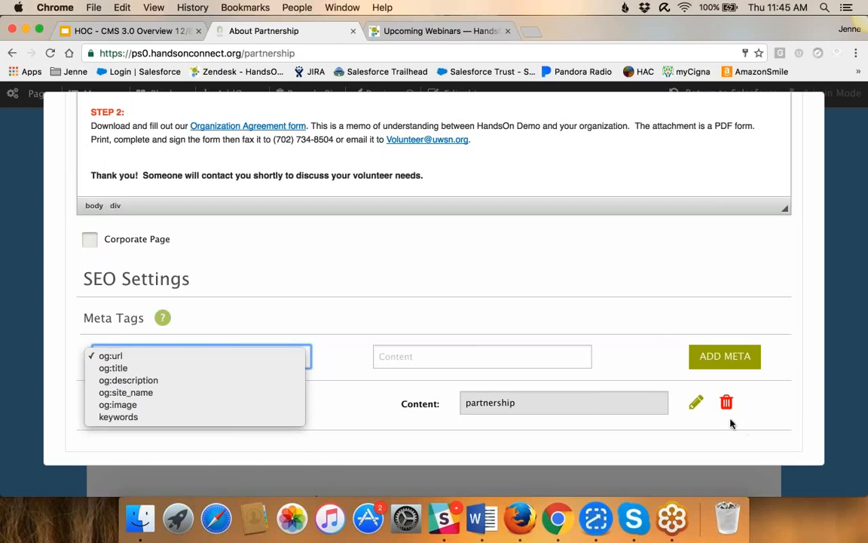
{"action": "left_click", "coordinate": [744, 451]}
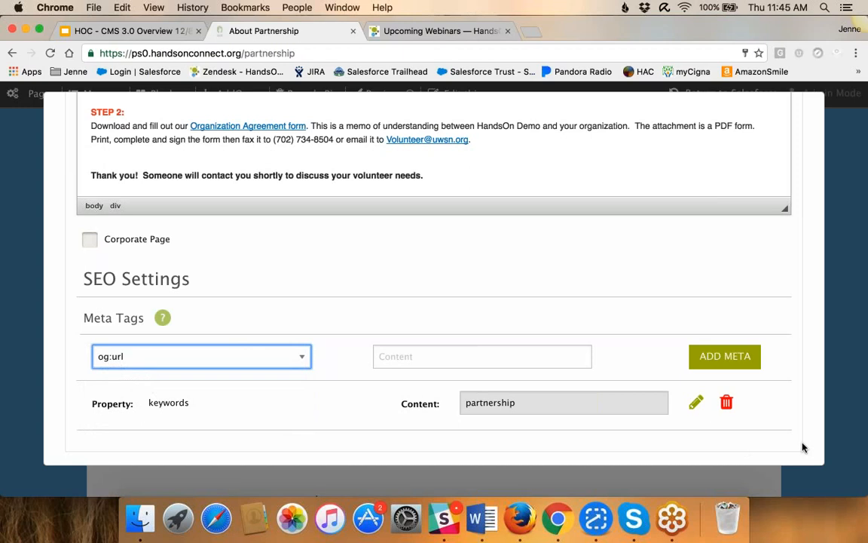
{"action": "scroll", "coordinate": [757, 422], "scroll_direction": "up", "scroll_amount": 5}
{"action": "scroll", "coordinate": [756, 422], "scroll_direction": "up", "scroll_amount": 3}
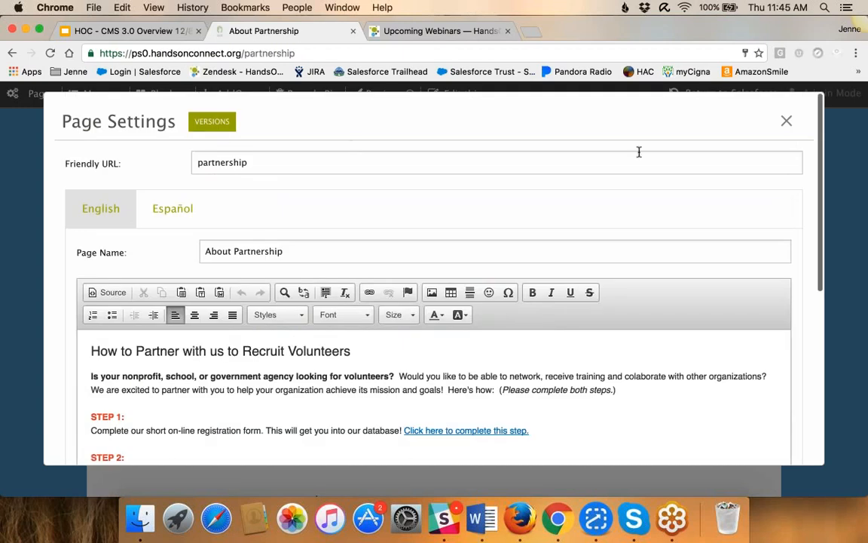
{"action": "left_click", "coordinate": [786, 121]}
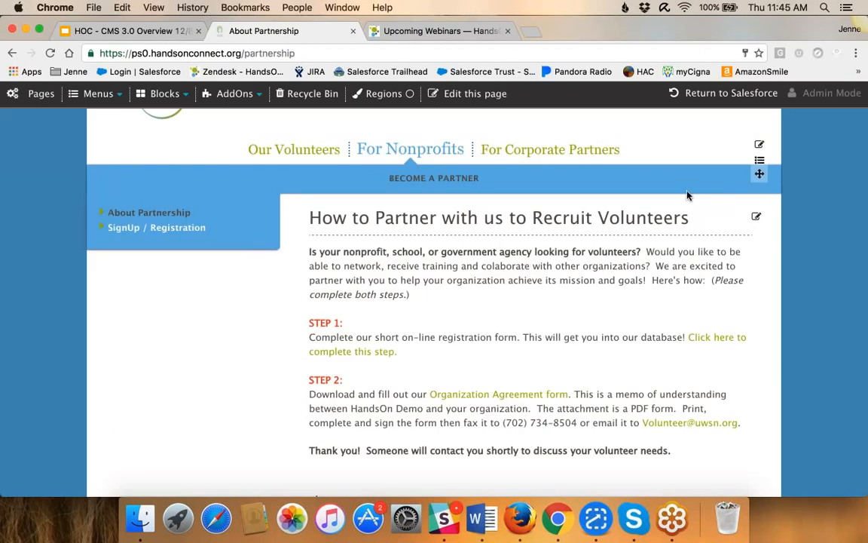
Return from the About Partnership page to the site's homepage
{"action": "scroll", "coordinate": [296, 193], "scroll_direction": "up", "scroll_amount": 3}
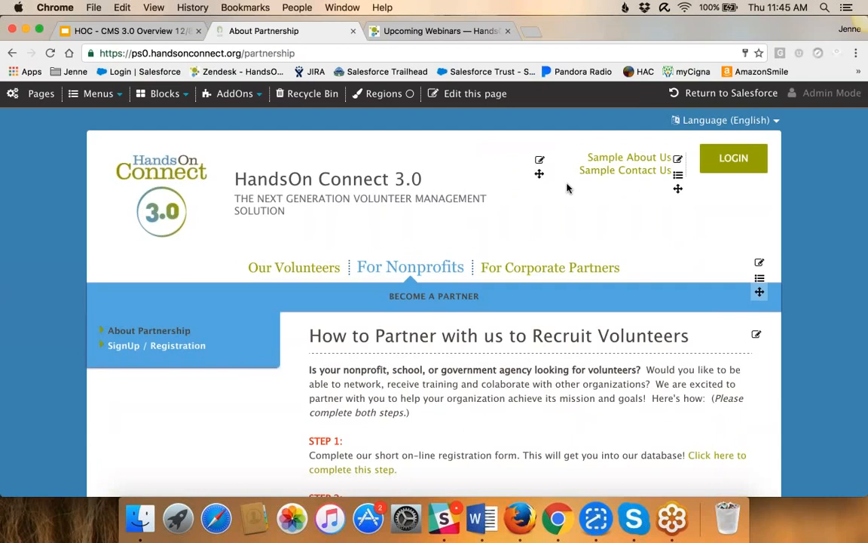
{"action": "left_click", "coordinate": [184, 160]}
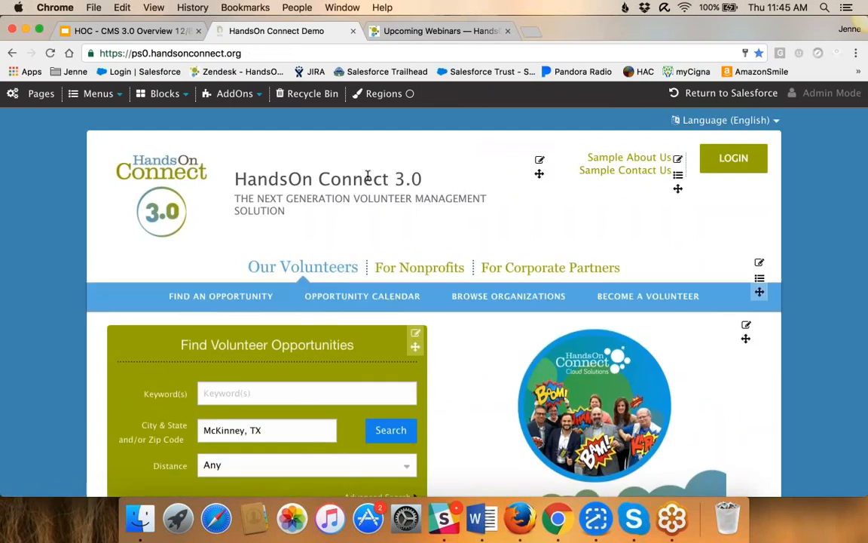
Switch to the HOC - CMS 3.0 Overview presentation in Google Slides, present it full screen, and advance to the Upcoming Webinars slide
{"action": "left_click", "coordinate": [143, 32]}
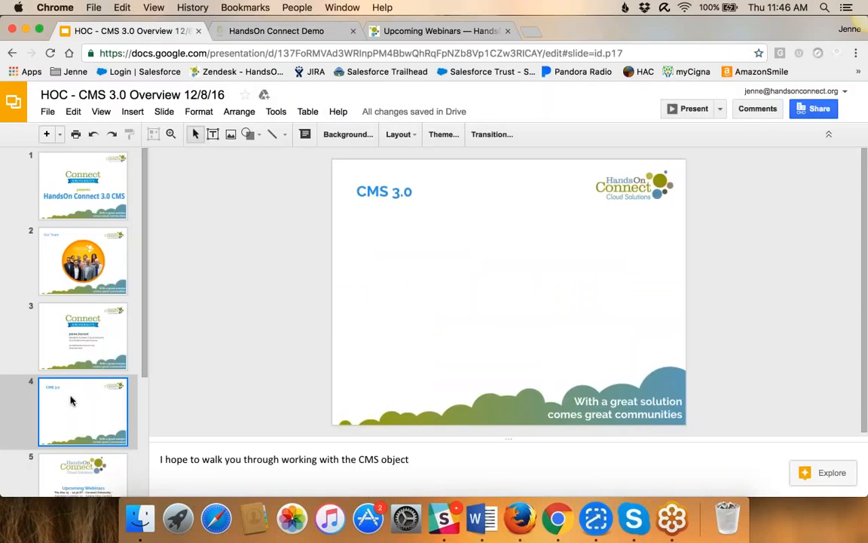
{"action": "left_click", "coordinate": [689, 109]}
{"action": "key", "text": "Right"}
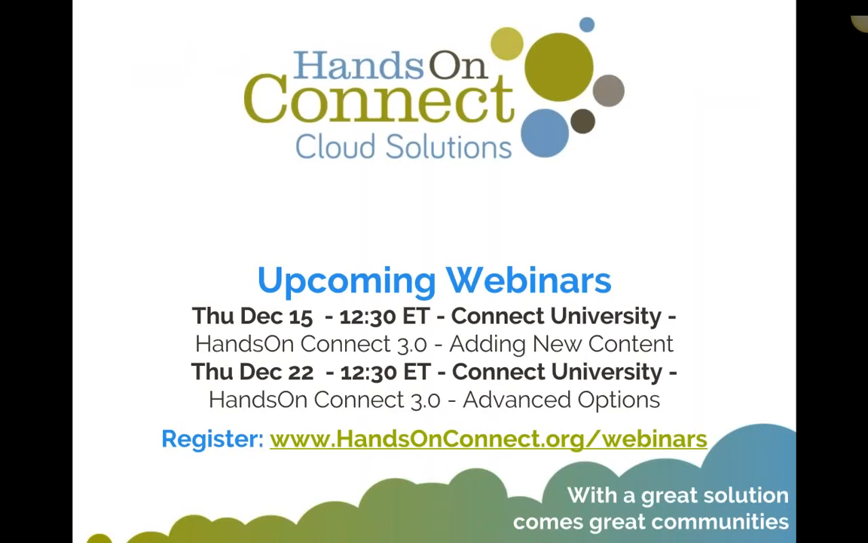
{"action": "mouse_move", "coordinate": [688, 163]}
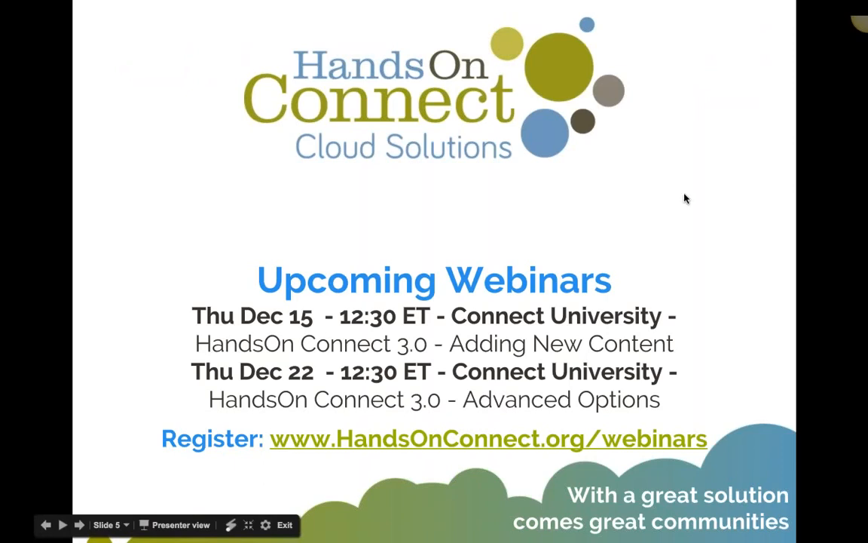